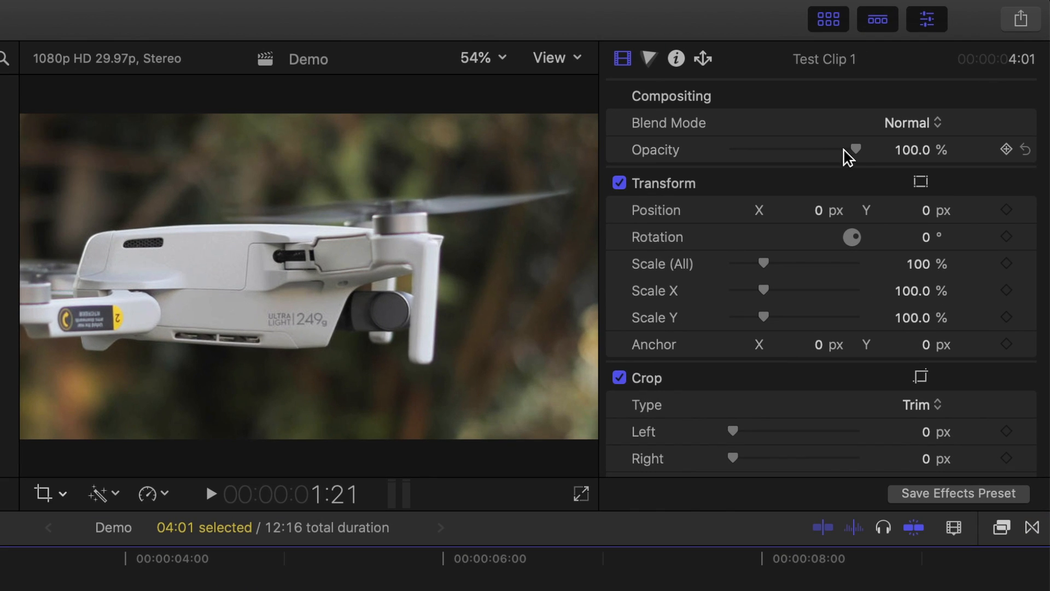
Lower the opacity of Test Clip 1 in the primary storyline to 30.83%
left_click_drag(920, 97, 903, 99)
left_click_drag(824, 152, 771, 156)
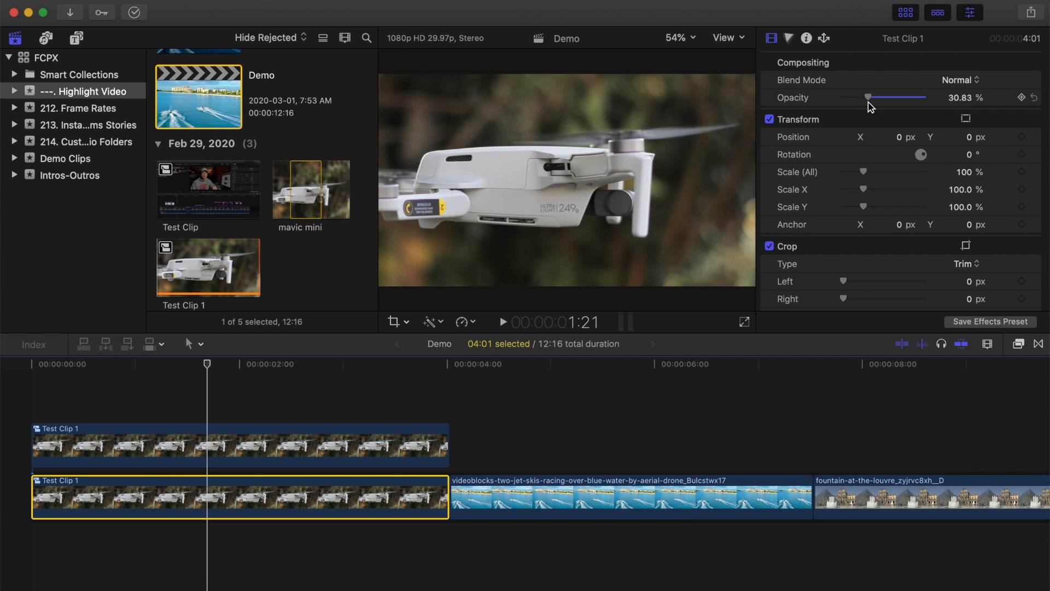
Trim-crop the upper Test Clip 1 to the drone's weight label with left 795, right 882, top 634 and bottom 360, then play it back
left_click(274, 444)
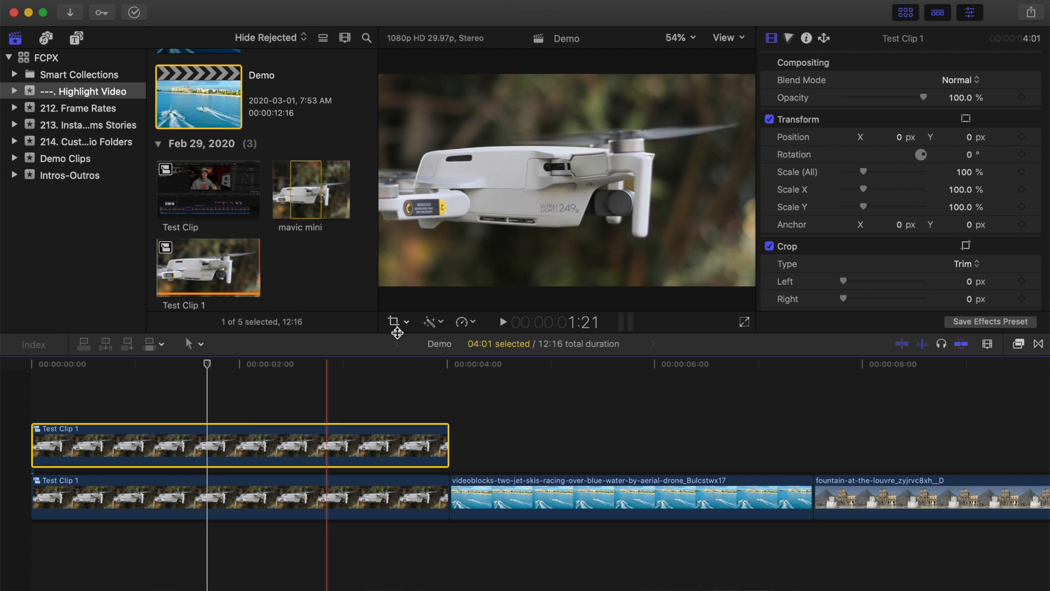
left_click(407, 323)
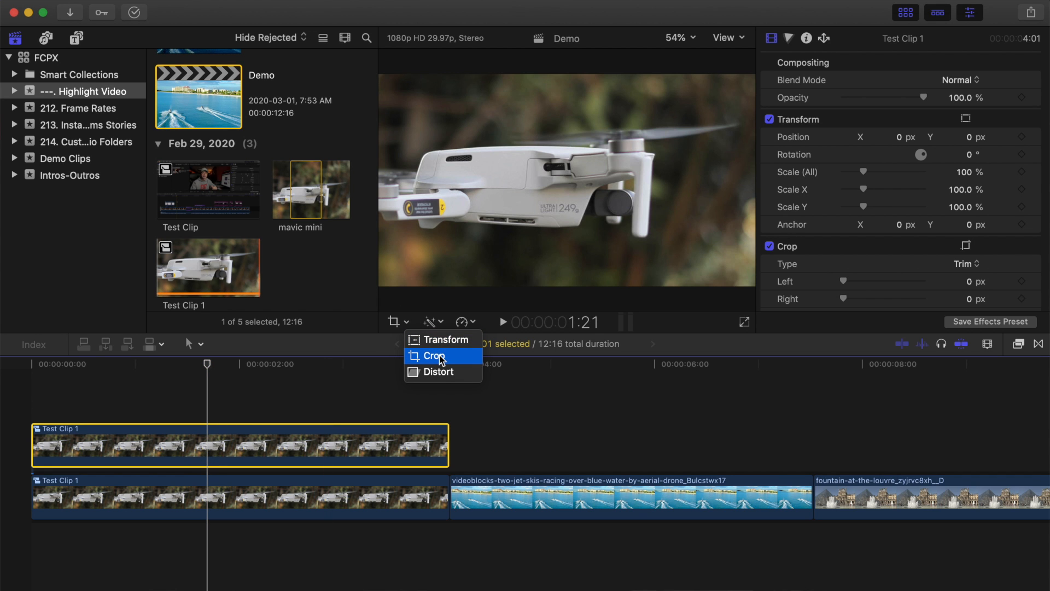
left_click(440, 356)
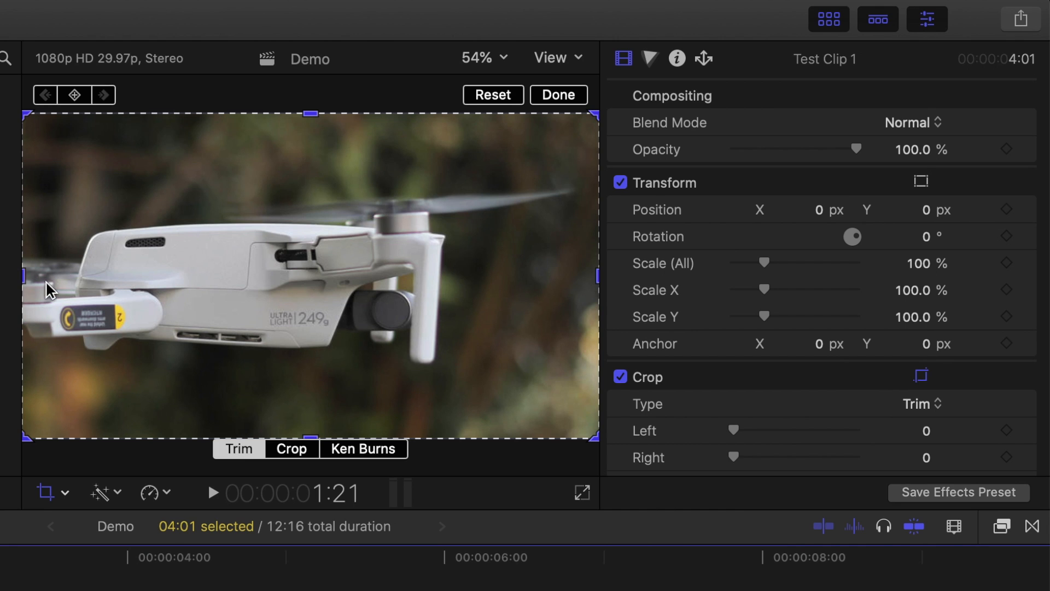
scroll(781, 292, "down", 4)
left_click_drag(734, 313, 826, 320)
left_click_drag(734, 339, 837, 344)
left_click_drag(734, 365, 809, 373)
left_click_drag(734, 393, 774, 391)
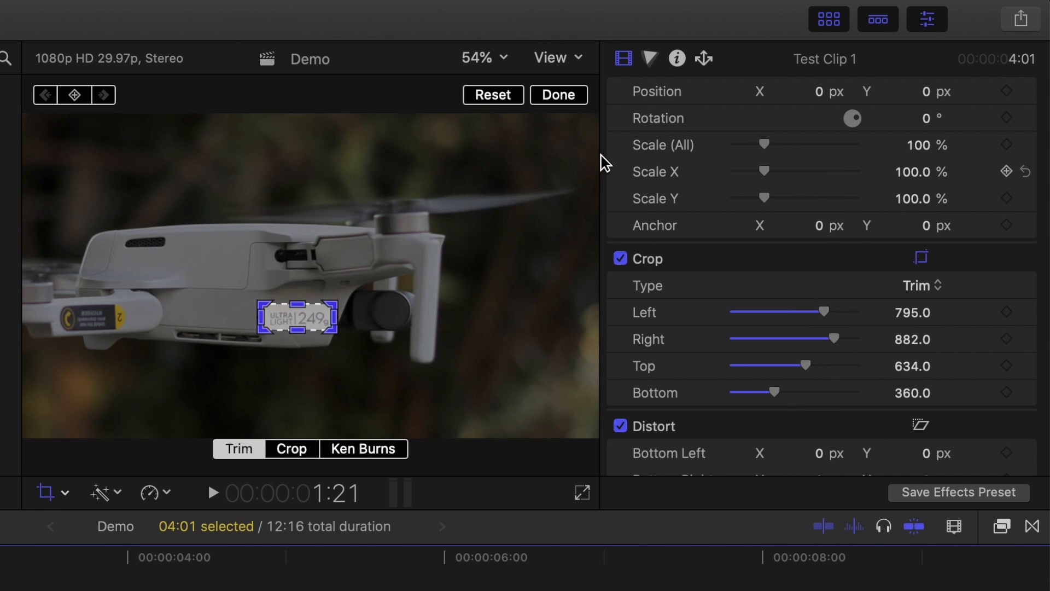
left_click(560, 96)
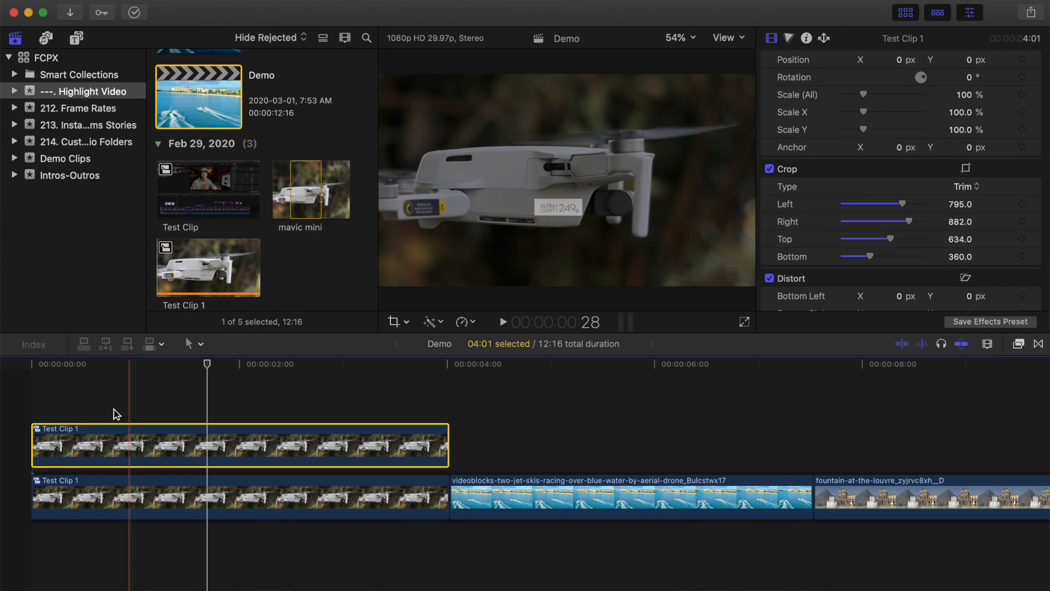
key("space")
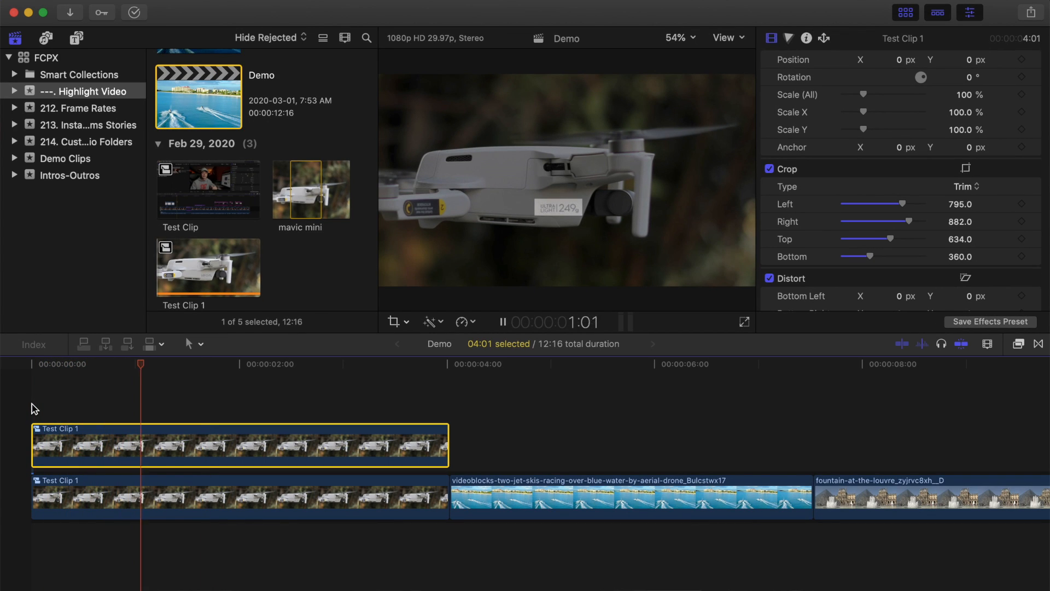
key("space")
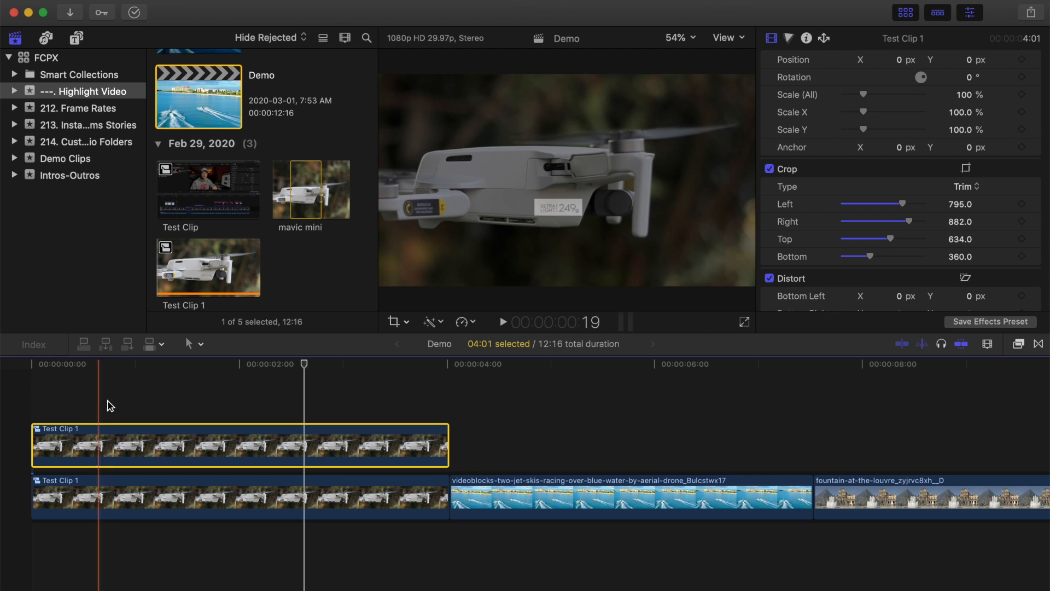
Keyframe the lower Test Clip 1's opacity at 1:02 and raise it to 100% 20 frames earlier, at 0:12
left_click(143, 409)
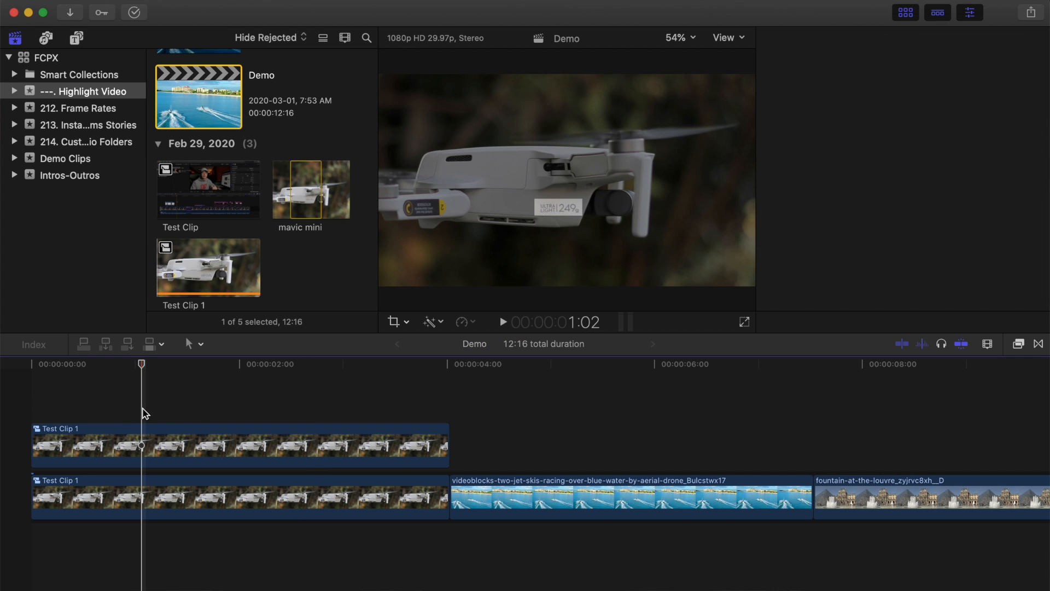
left_click(143, 498)
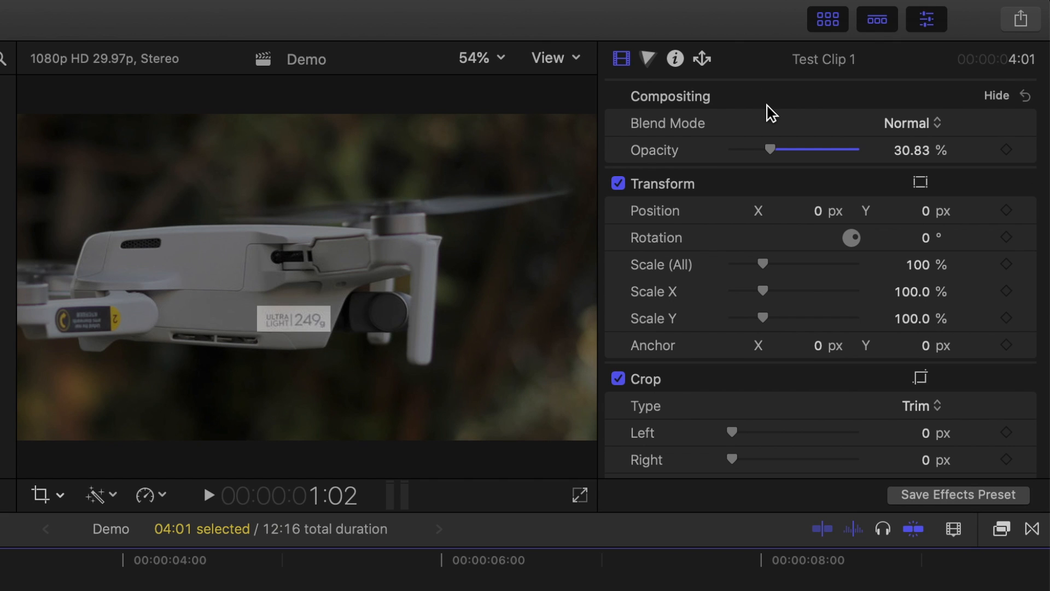
left_click(1006, 152)
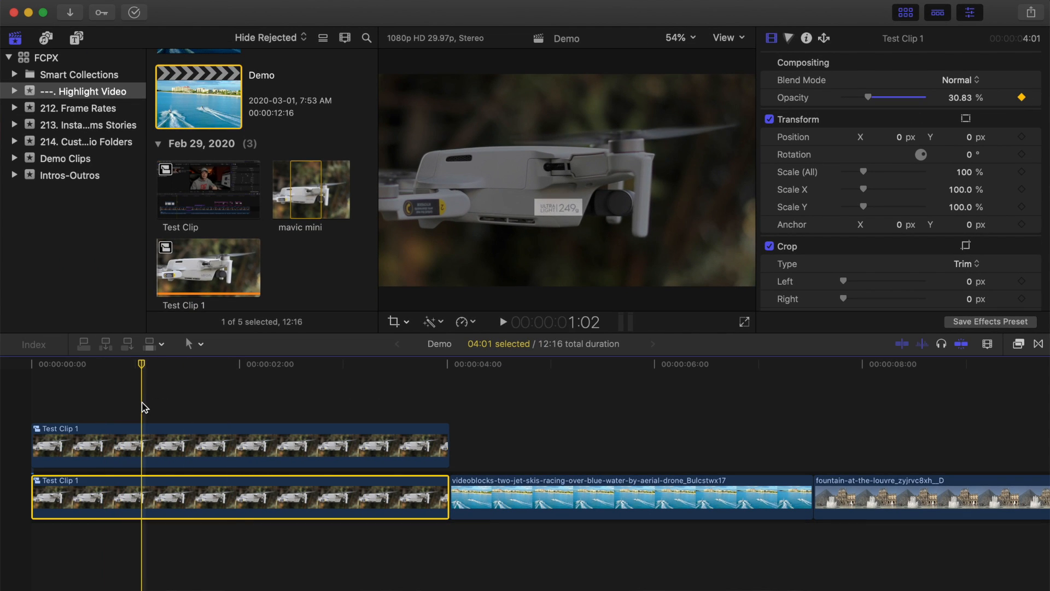
key("shift+Left")
key("shift+Left")
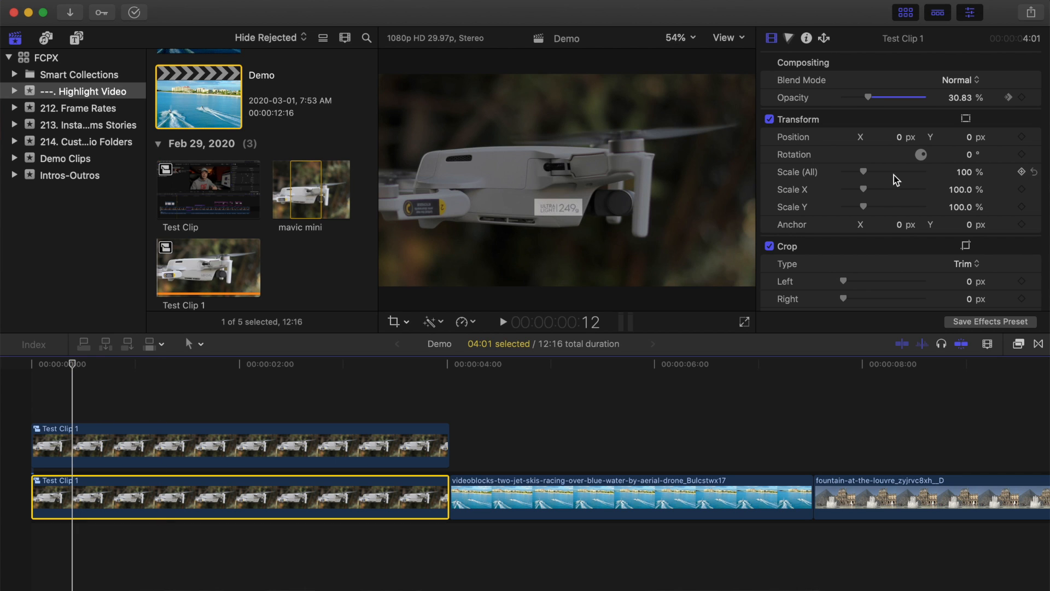
left_click_drag(867, 100, 941, 103)
Keyframe the lower drone clip's opacity near its end so it rises back to 100% over 20 frames
left_click(336, 363)
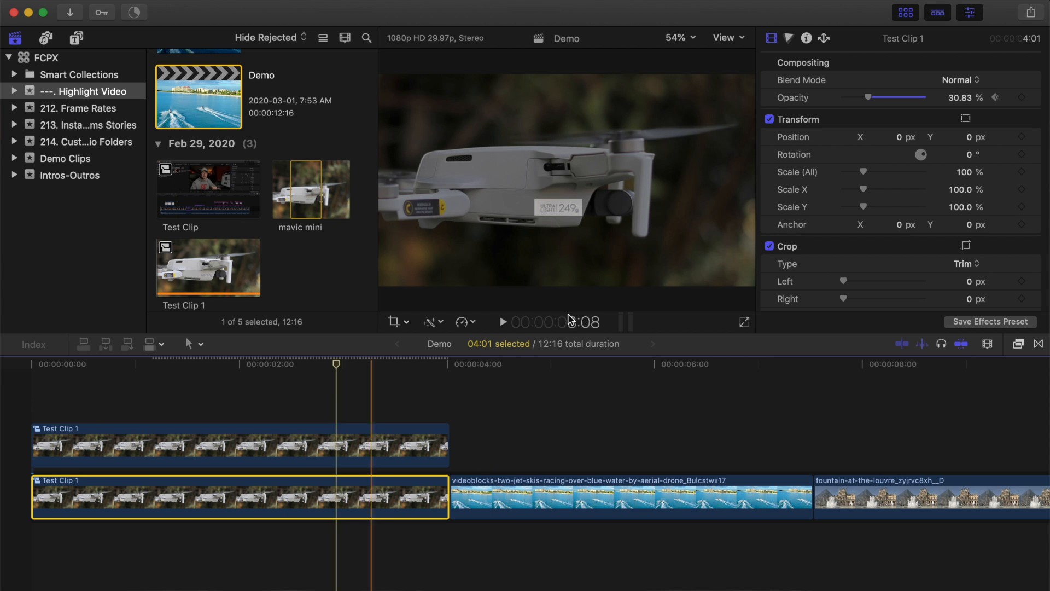
key("shift+Right")
key("shift+Right")
left_click_drag(867, 101, 936, 98)
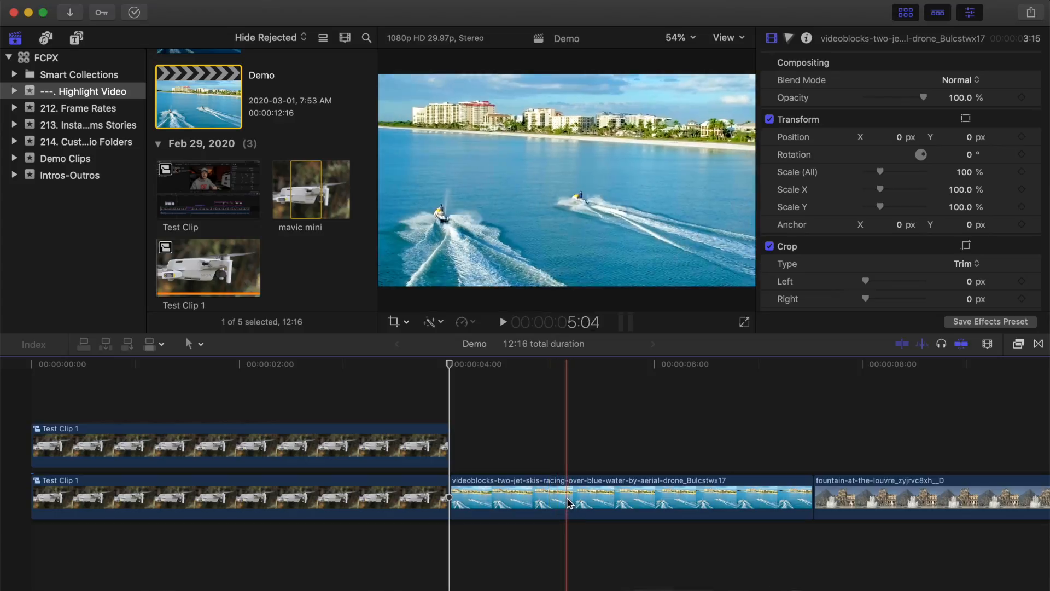
Add a Color Wheels correction to the jet-ski clip
left_click(569, 502)
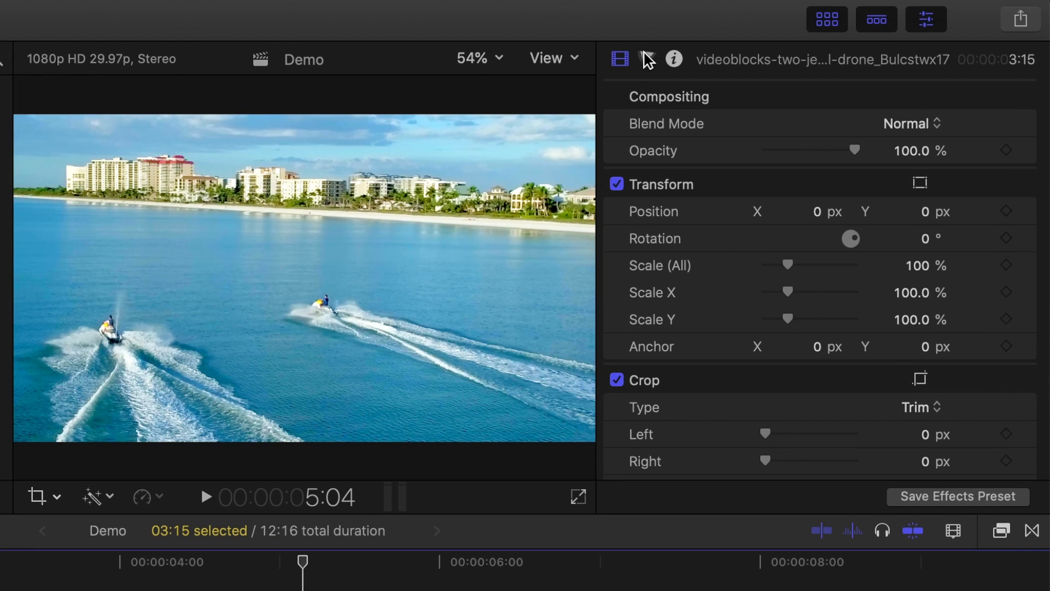
left_click(647, 58)
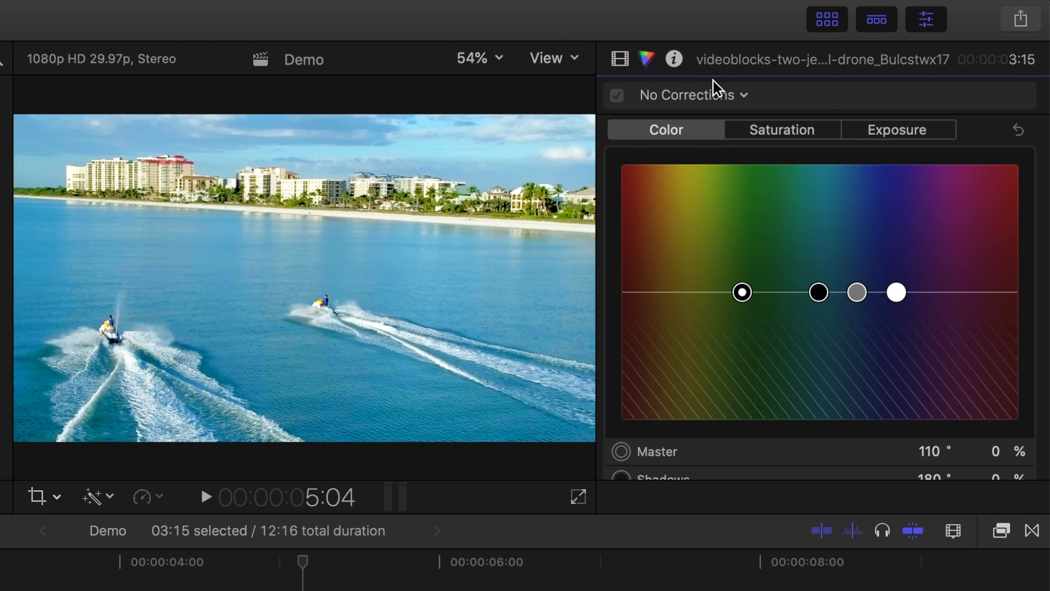
left_click(746, 96)
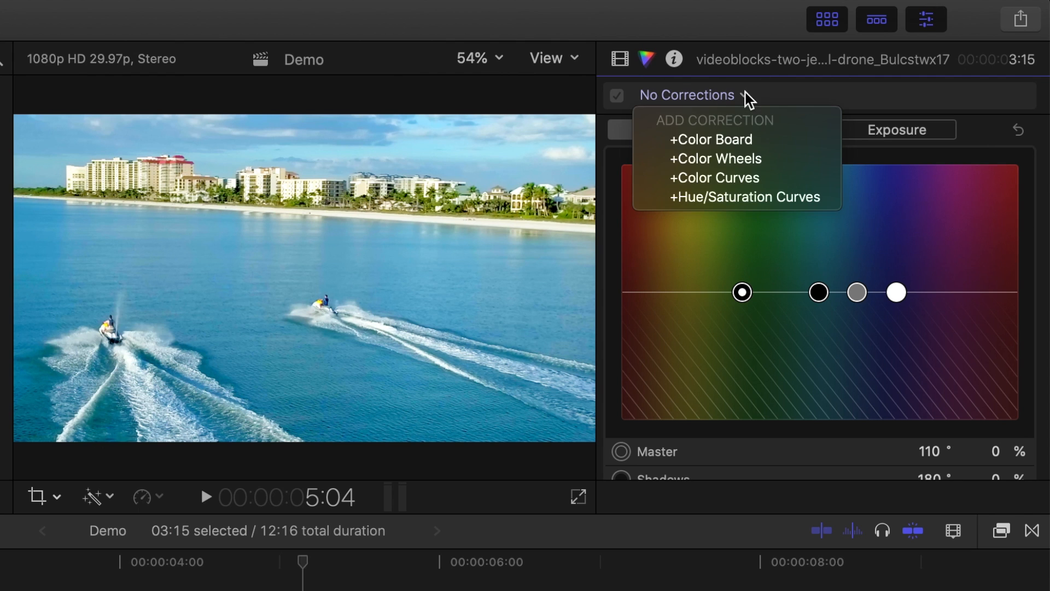
left_click(775, 159)
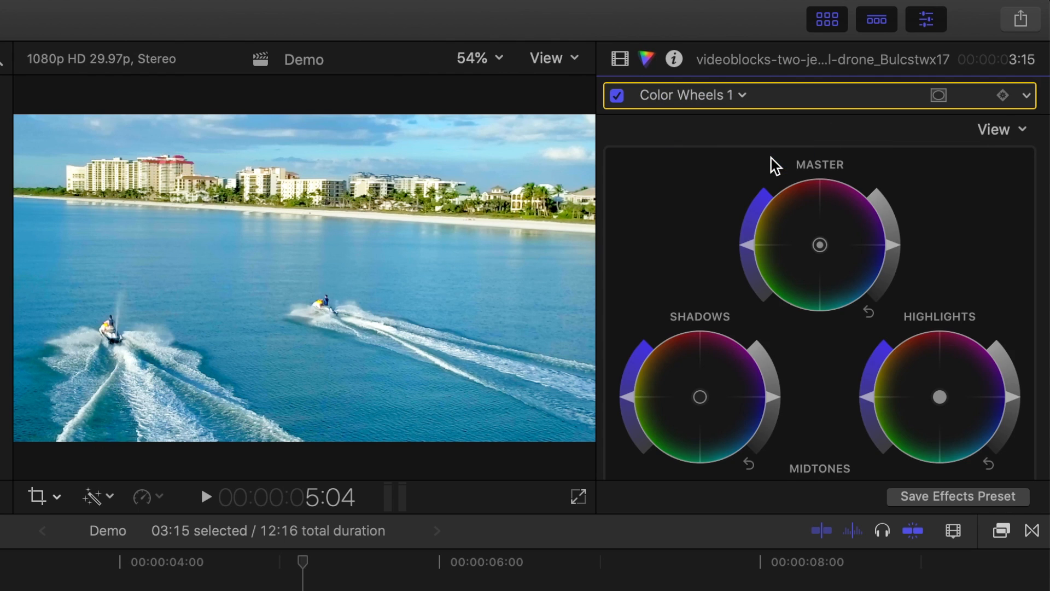
Add a shape mask to the color correction, centre it on the farther jet ski and shrink it to a small oval around the rider
left_click(940, 102)
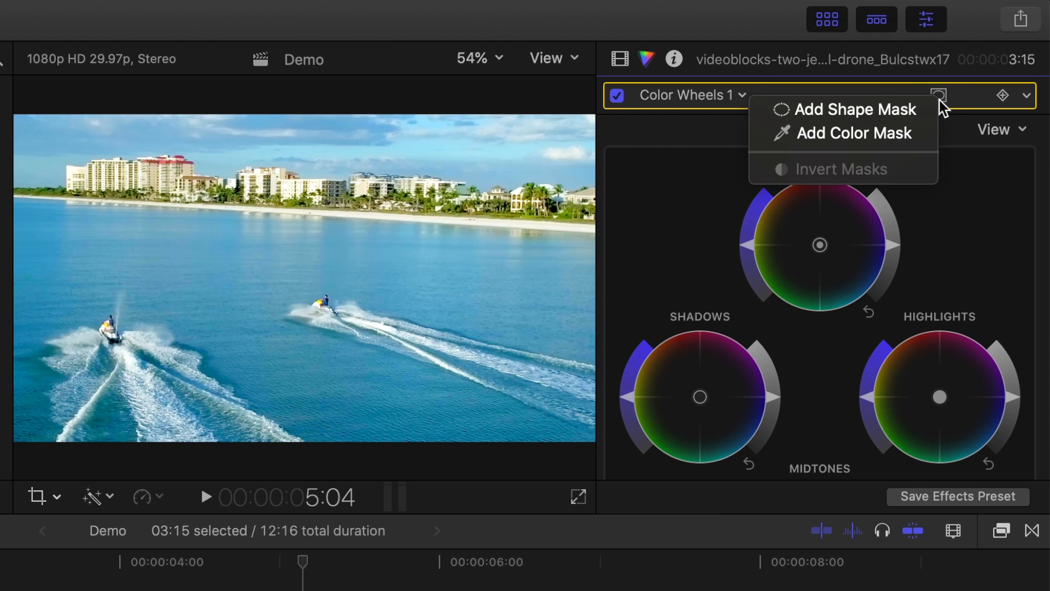
left_click(893, 110)
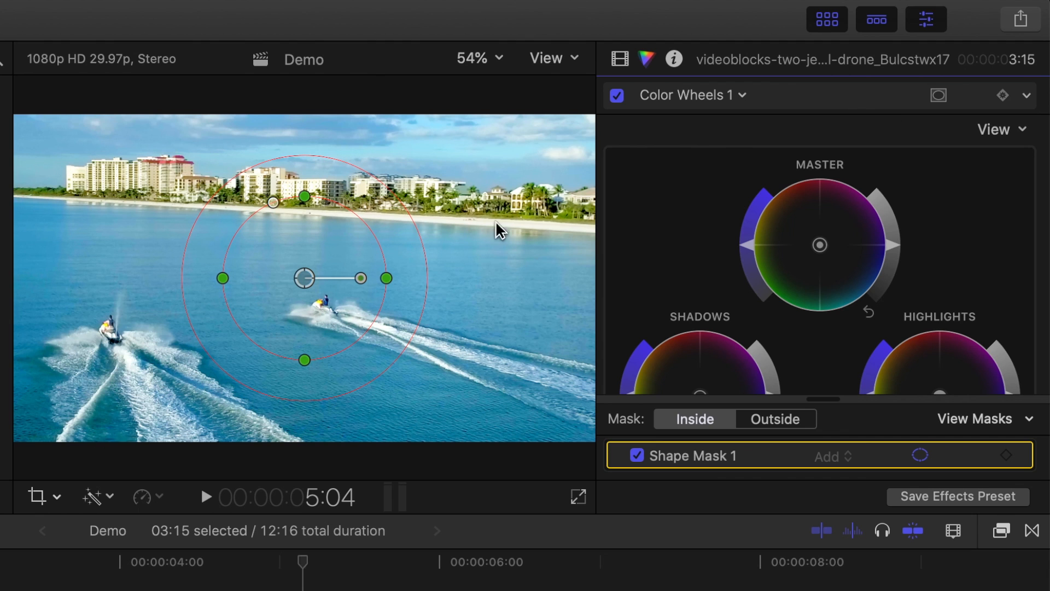
left_click_drag(305, 278, 328, 295)
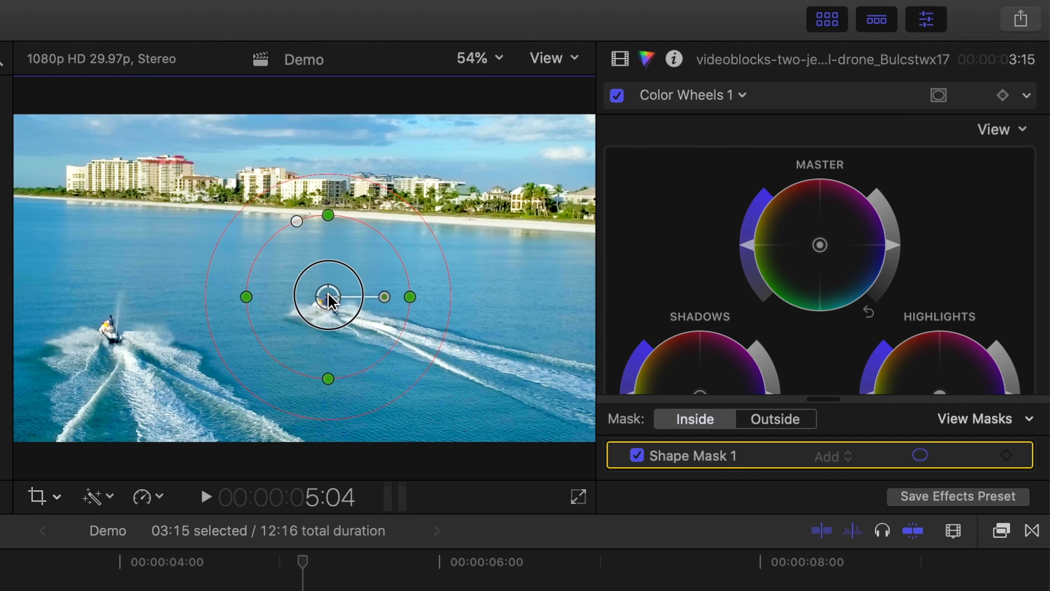
left_click_drag(328, 378, 328, 328)
left_click_drag(248, 297, 288, 312)
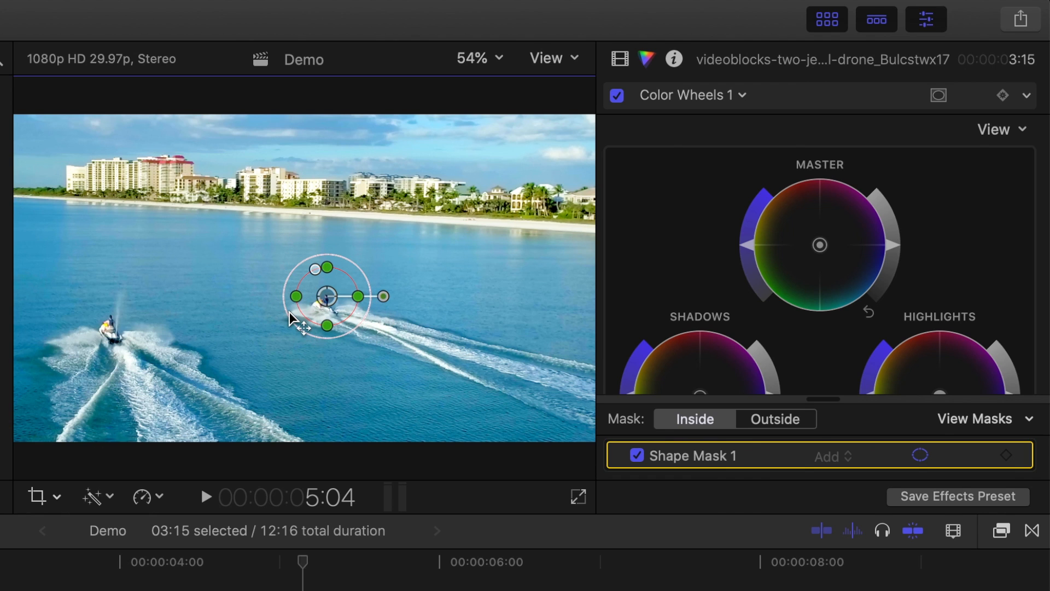
Darken the area outside the mask with the master wheel and slightly reduce its saturation
left_click(784, 426)
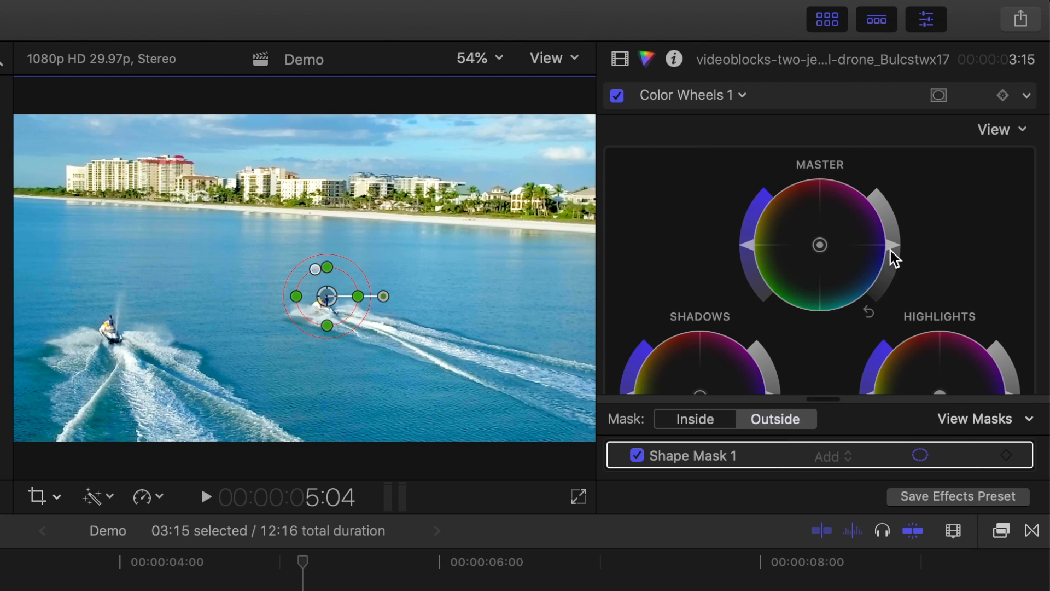
left_click_drag(889, 246, 874, 300)
left_click_drag(744, 249, 746, 267)
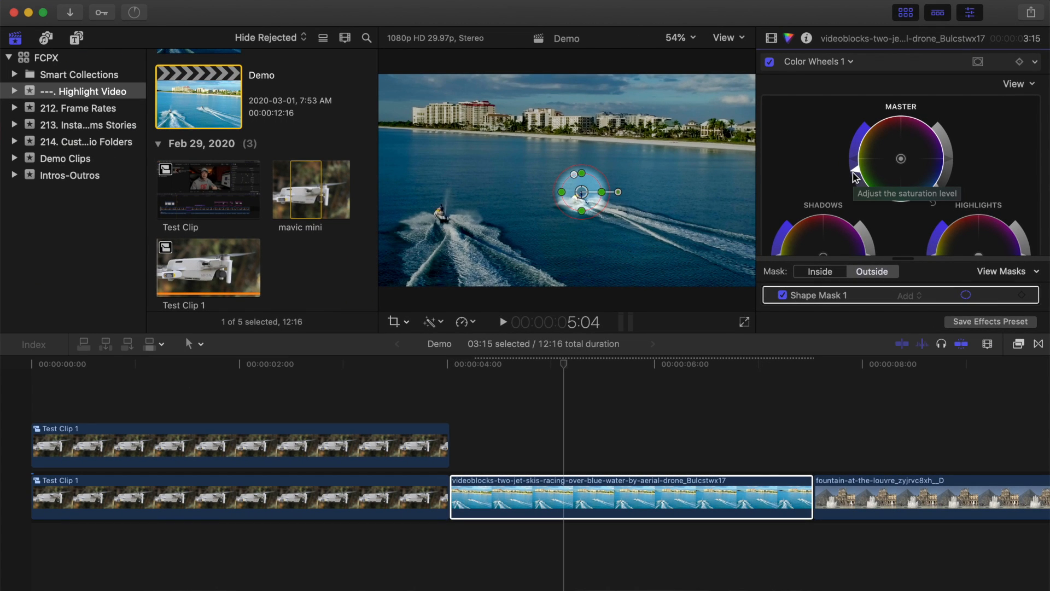
Keyframe the darkened color correction at 4:18 and reset the master wheel 10 frames earlier, at 4:08
left_click_drag(563, 365, 511, 386)
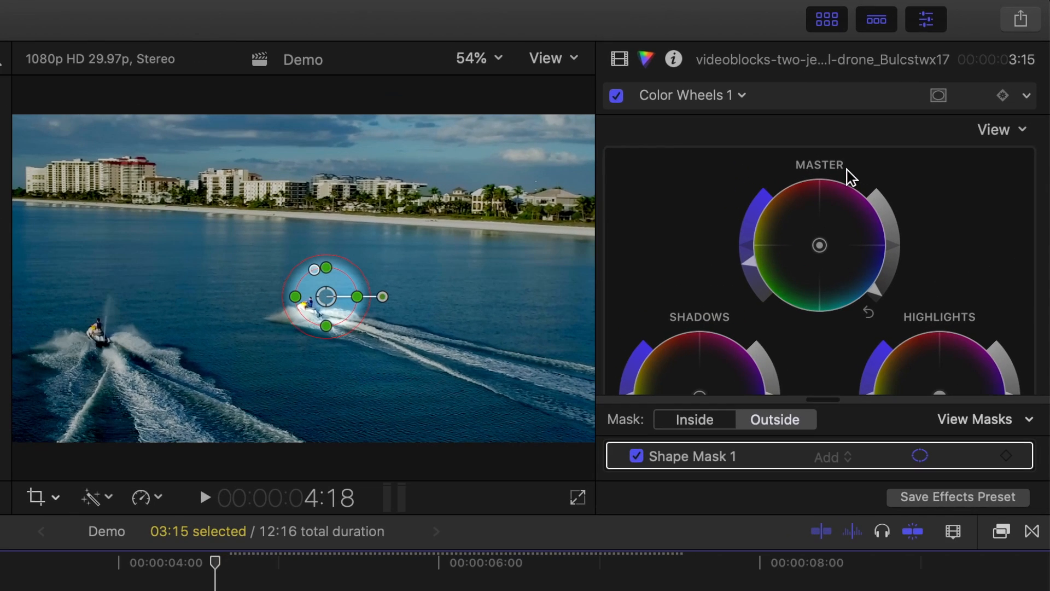
left_click(1003, 97)
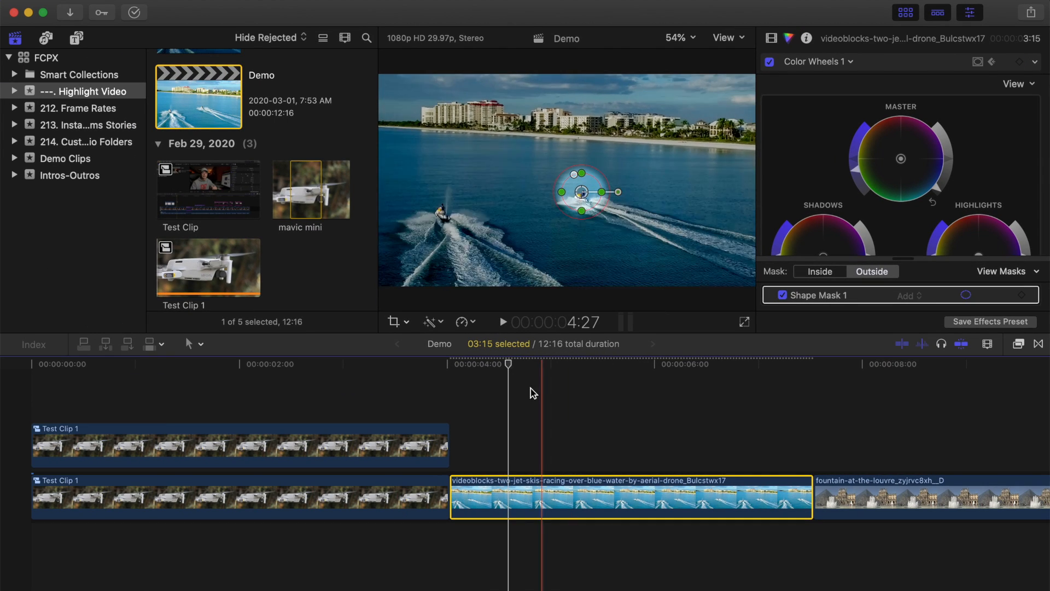
key("shift+Left")
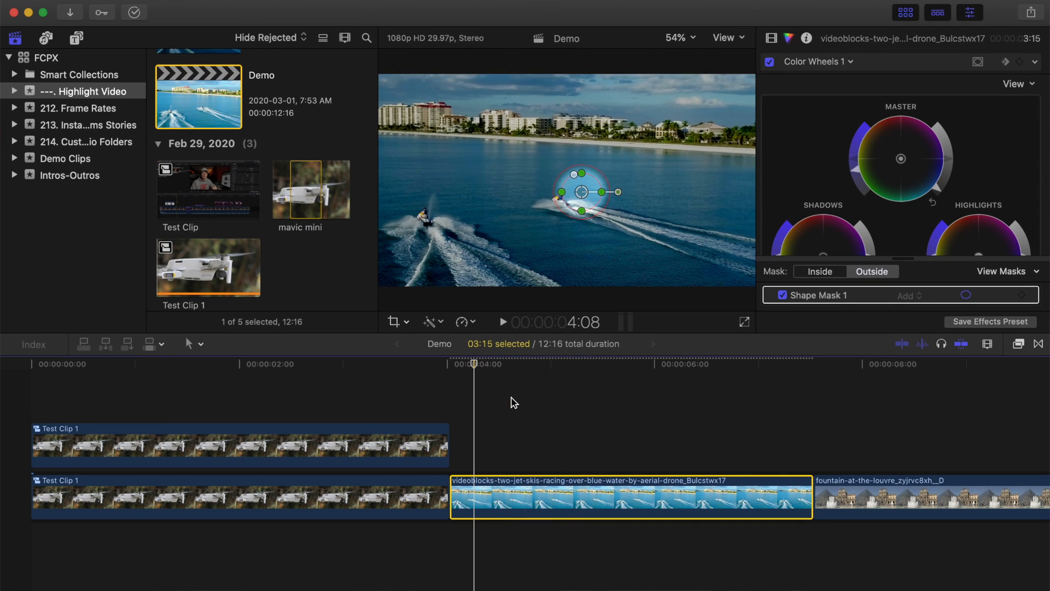
left_click(933, 202)
Keyframe the darkened color correction at 6:25 and reset the master wheel 10 frames after it, at 7:05
left_click(745, 441)
key("Left")
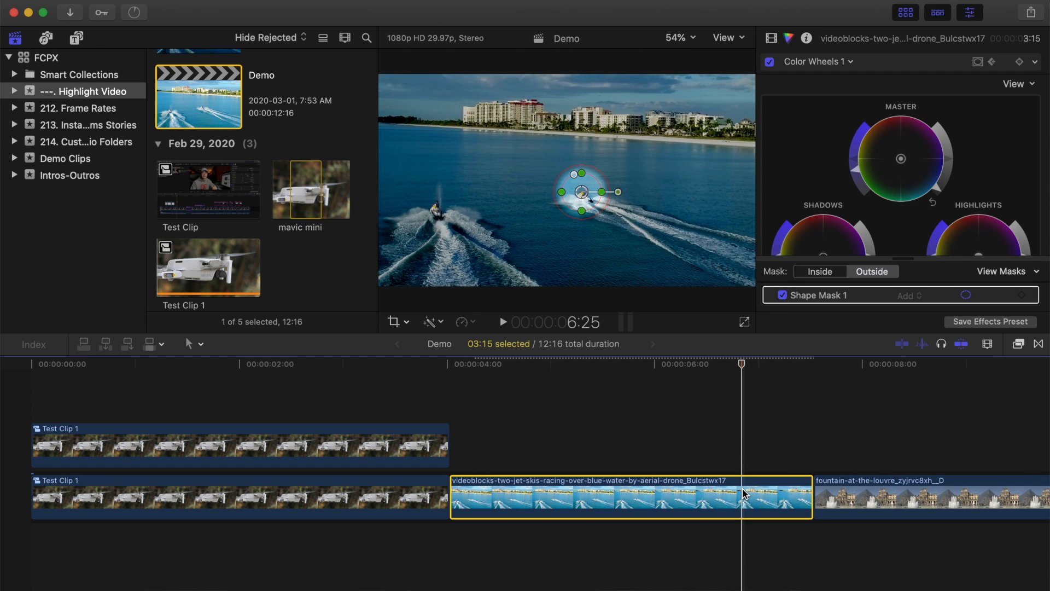
key("shift+Right")
left_click(933, 202)
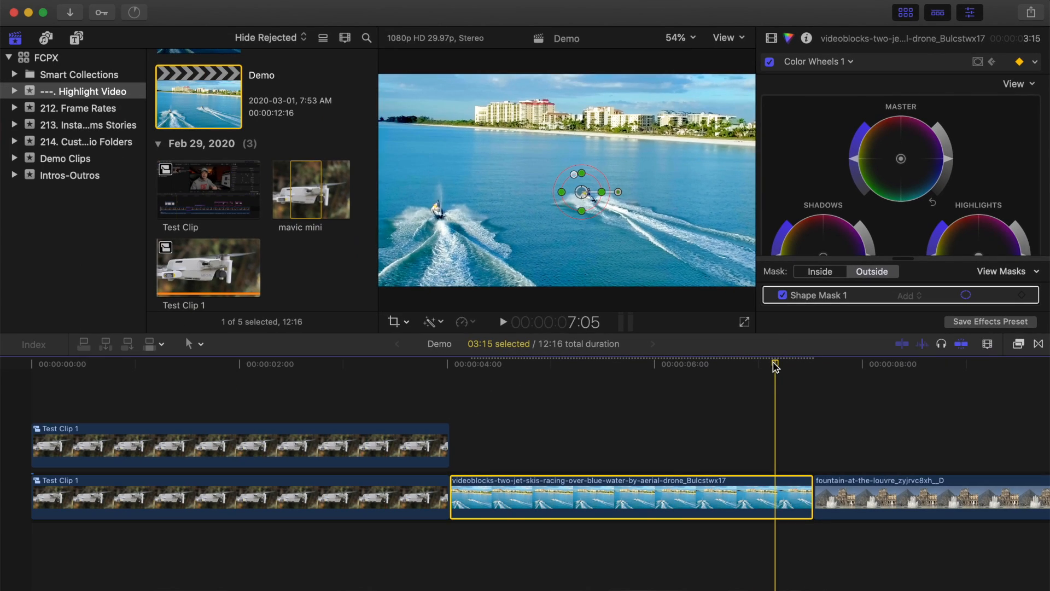
Move the shape mask onto the farther jet ski at the clip's start, 4:01, and keyframe the mask there
left_click(573, 579)
left_click_drag(745, 374, 457, 384)
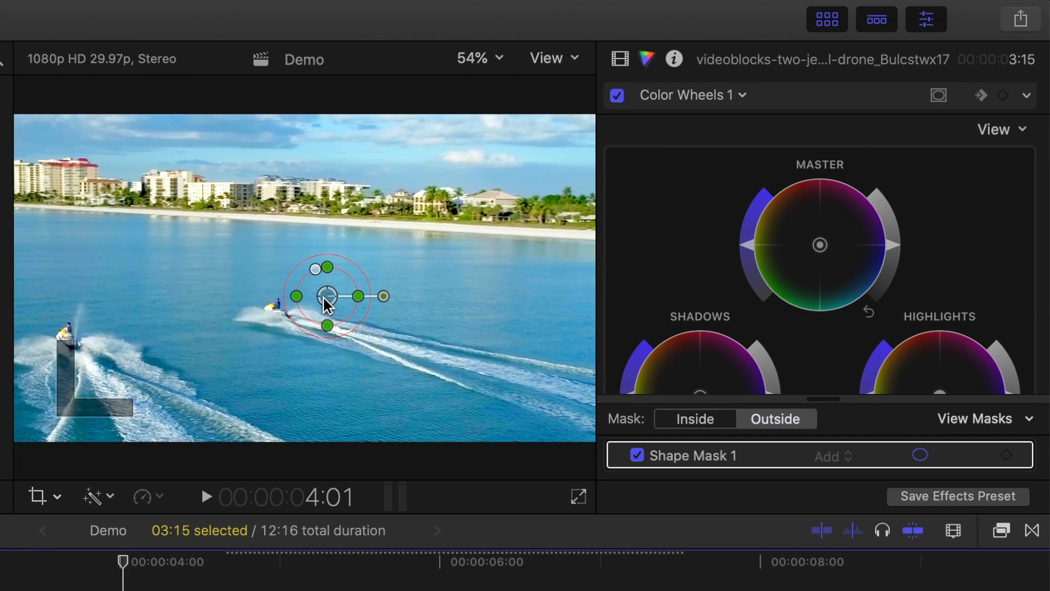
left_click_drag(456, 243, 411, 253)
left_click_drag(275, 315, 279, 309)
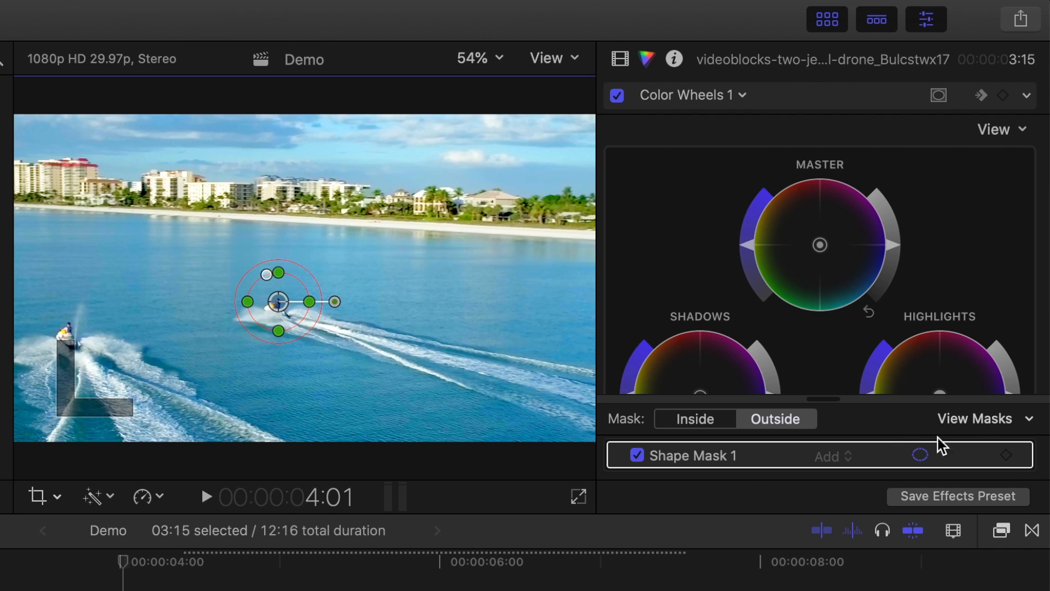
left_click(1006, 455)
Advance through the jet-ski clip in 10-frame steps and reposition the shape mask to follow the farther jet ski
key("shift+Right")
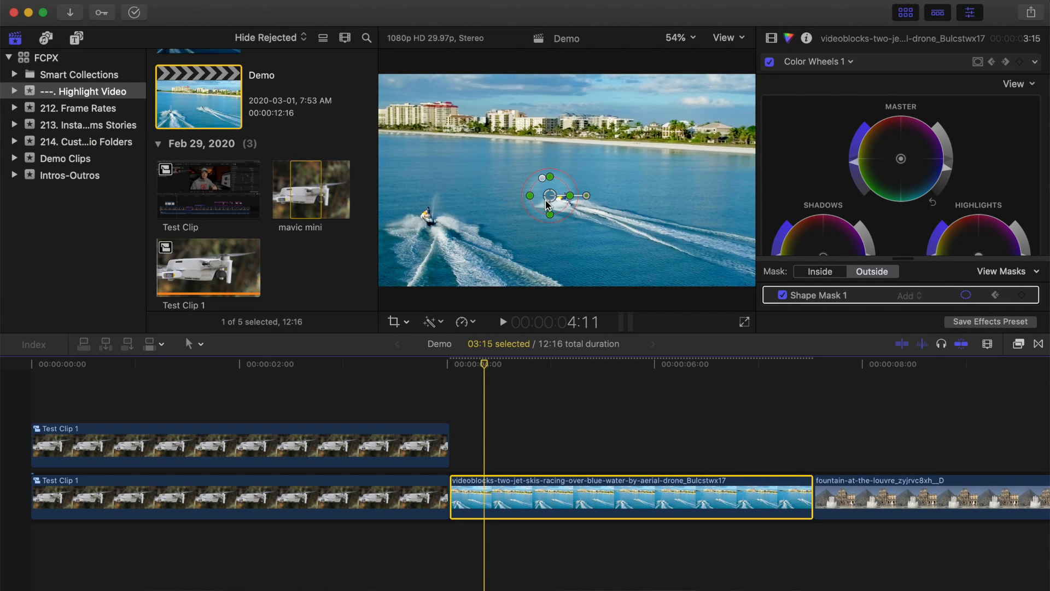
left_click_drag(547, 204, 582, 192)
key("shift+Right")
key("shift+Right")
key("shift+Right")
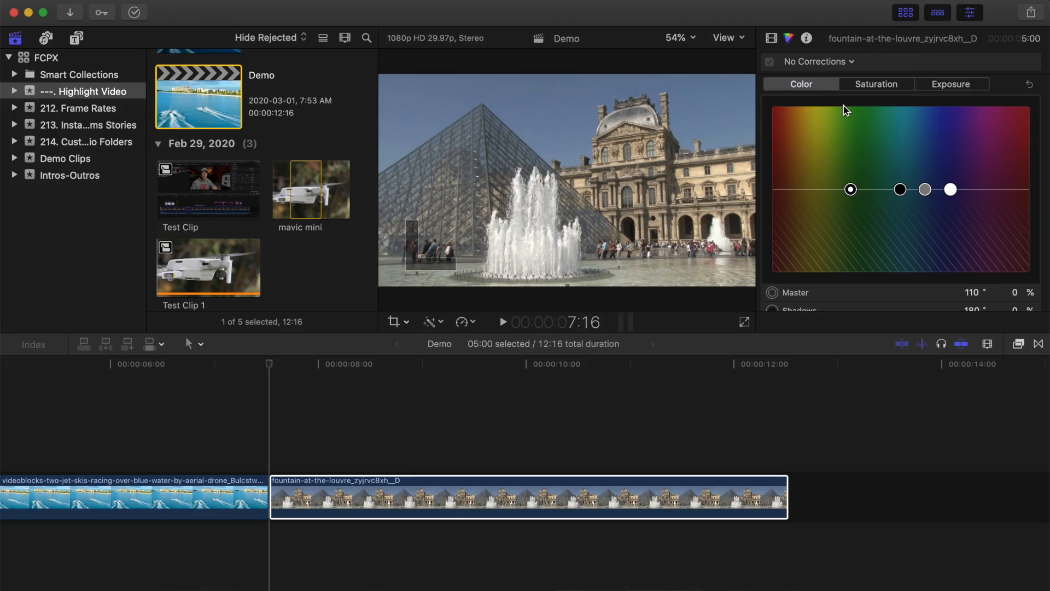
Place the Custom solid generator above the fountain clip, aligned with its start, and trim the generator to the fountain clip's end
left_click(76, 36)
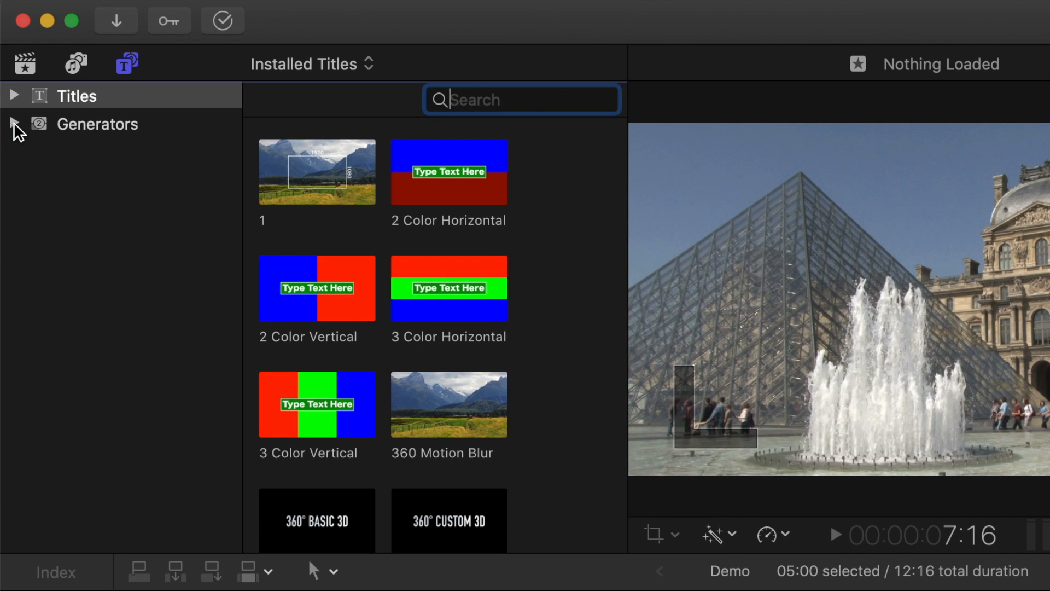
left_click(14, 124)
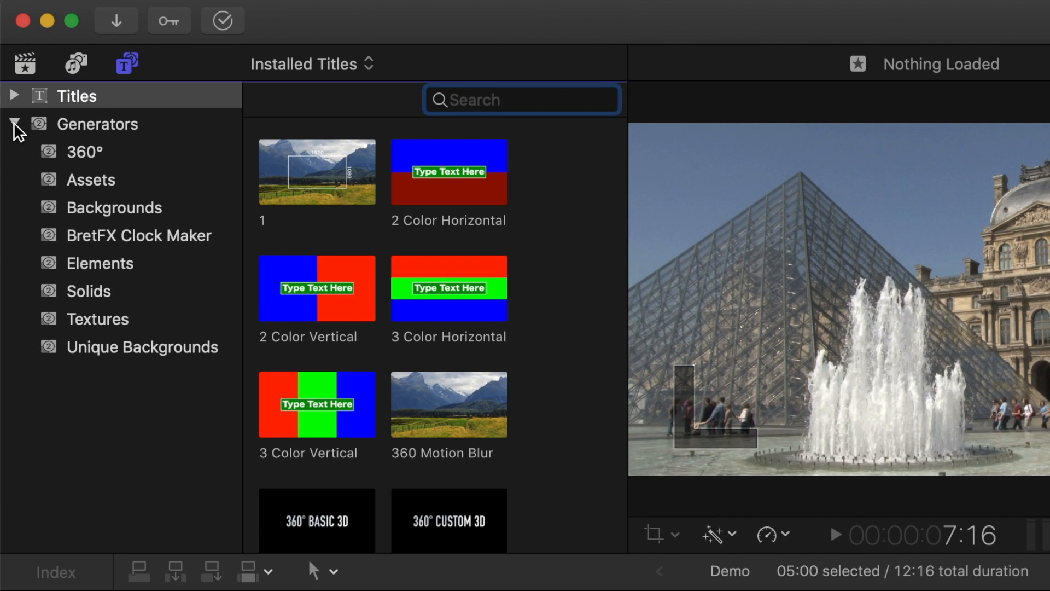
left_click(91, 286)
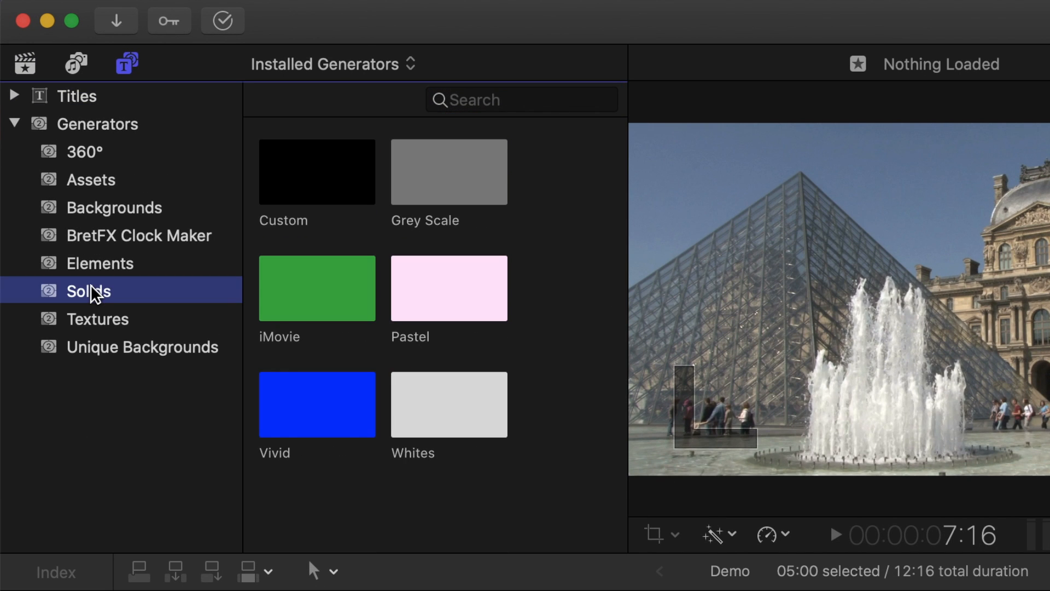
left_click(297, 199)
left_click(295, 191)
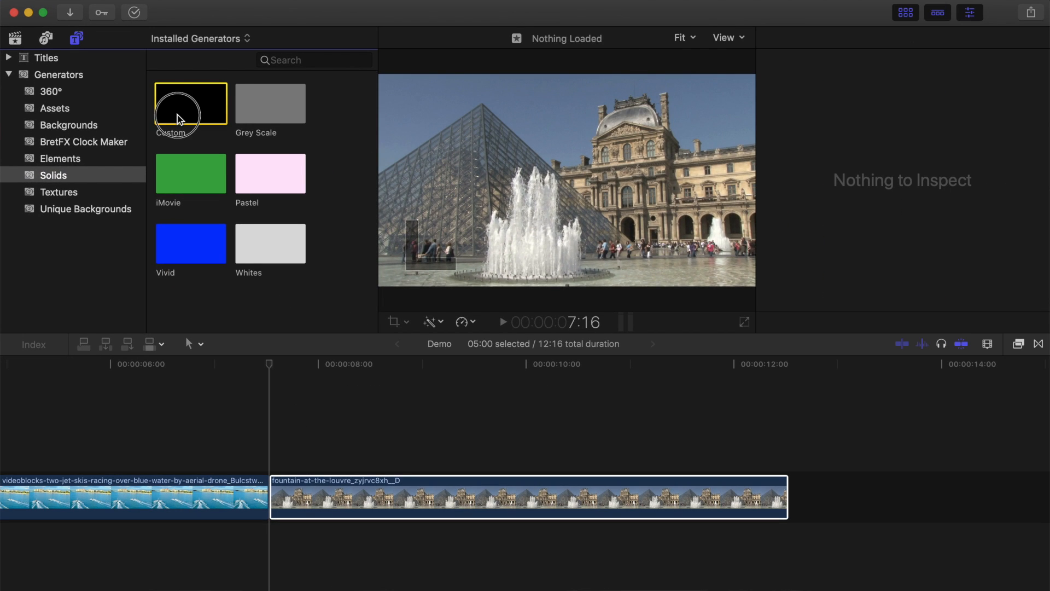
left_click_drag(178, 119, 277, 430)
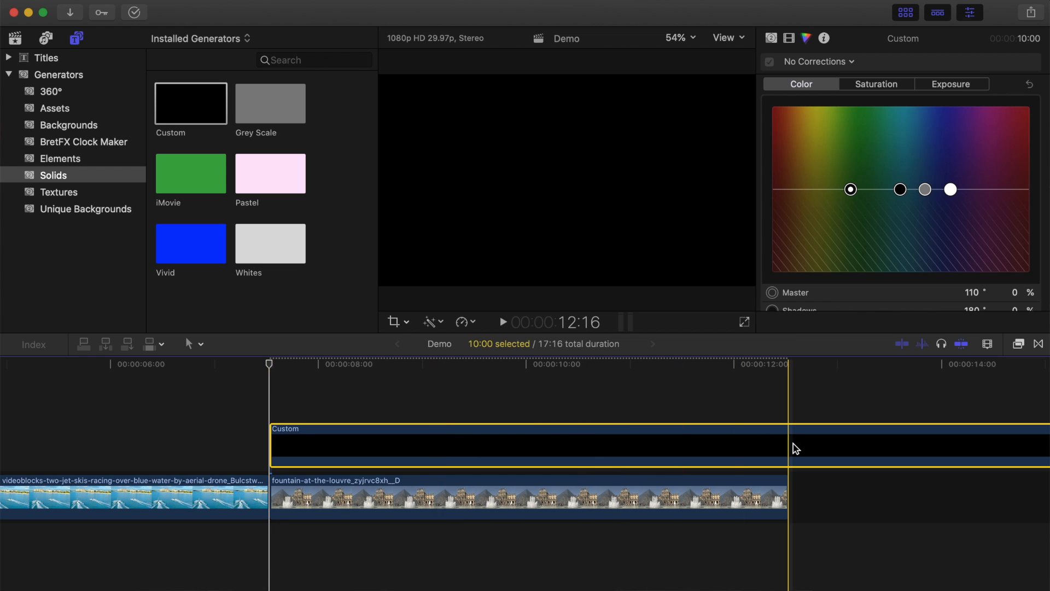
key("alt+]")
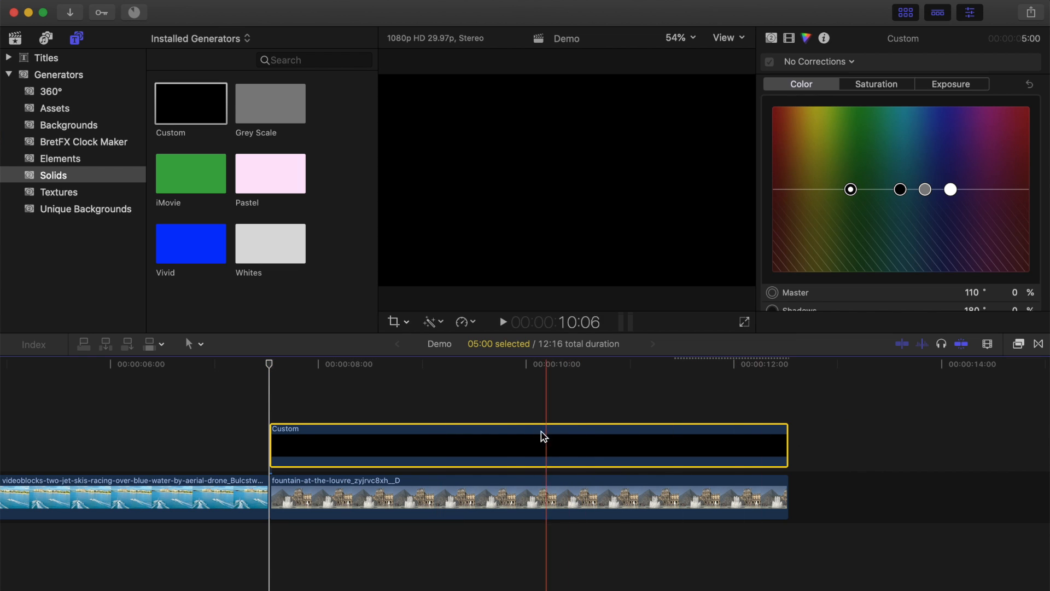
Apply the Draw Mask effect to the Custom generator clip, with the playhead parked at 9:27
left_click(515, 448)
left_click(1019, 344)
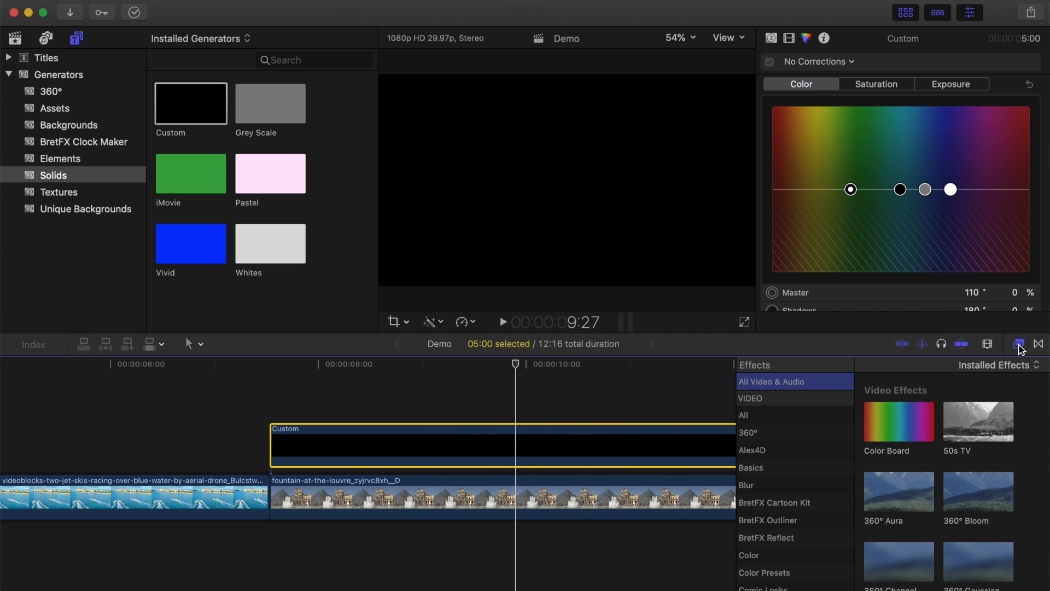
scroll(796, 479, "down", 5)
left_click(485, 363)
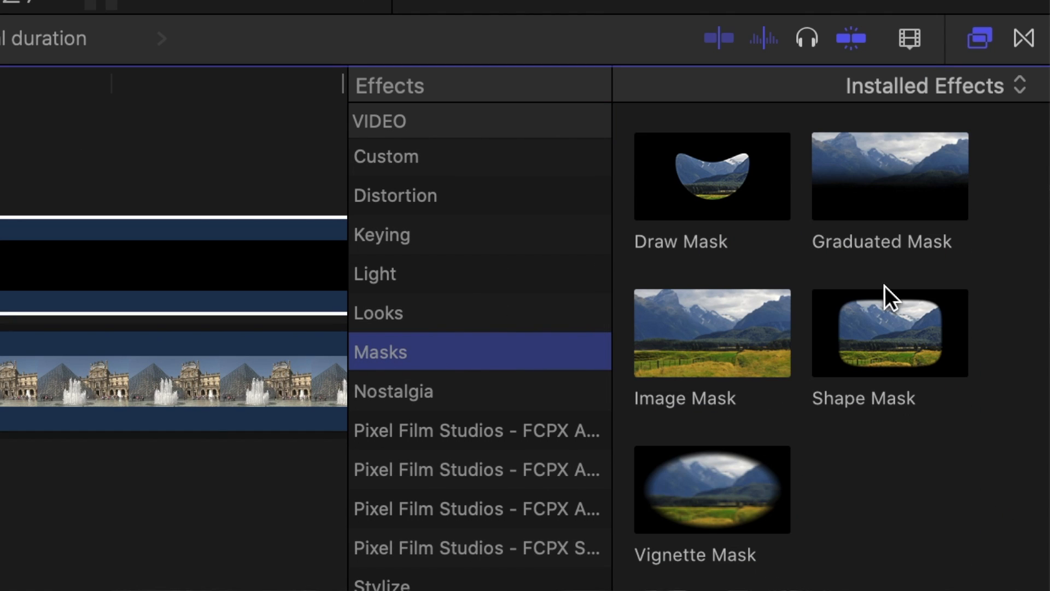
left_click(882, 320)
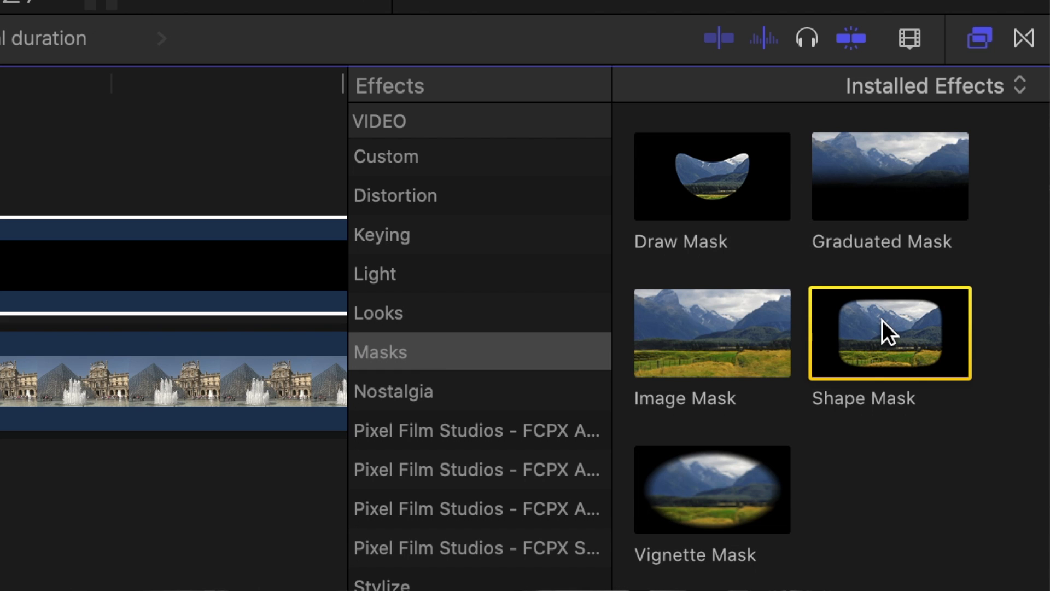
left_click(720, 184)
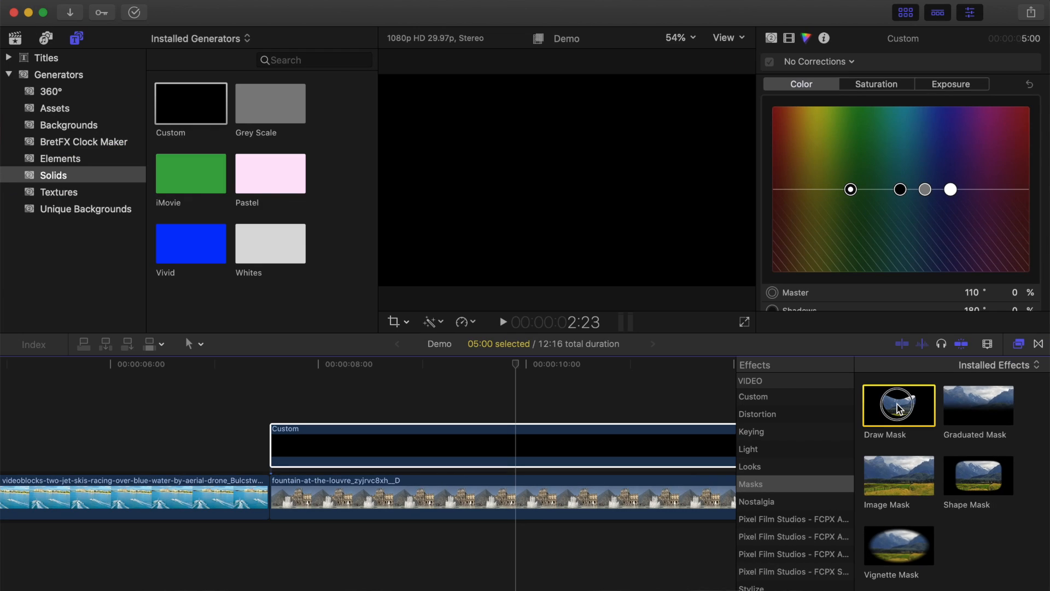
left_click_drag(897, 408, 525, 450)
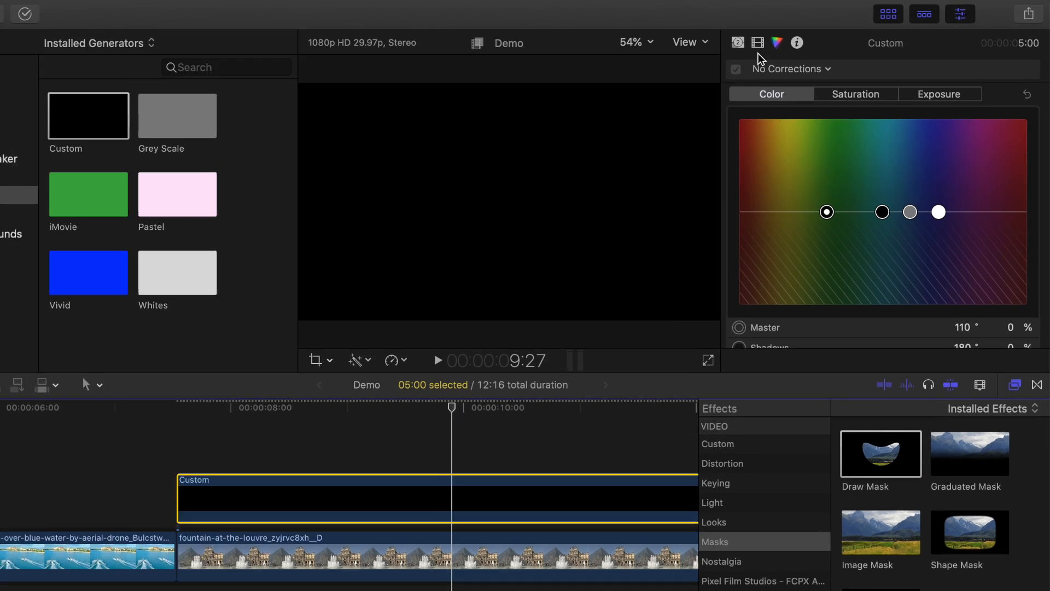
Invert the draw mask with a B-Spline shape type and lower the generator clip's opacity to 80.67%
left_click(790, 39)
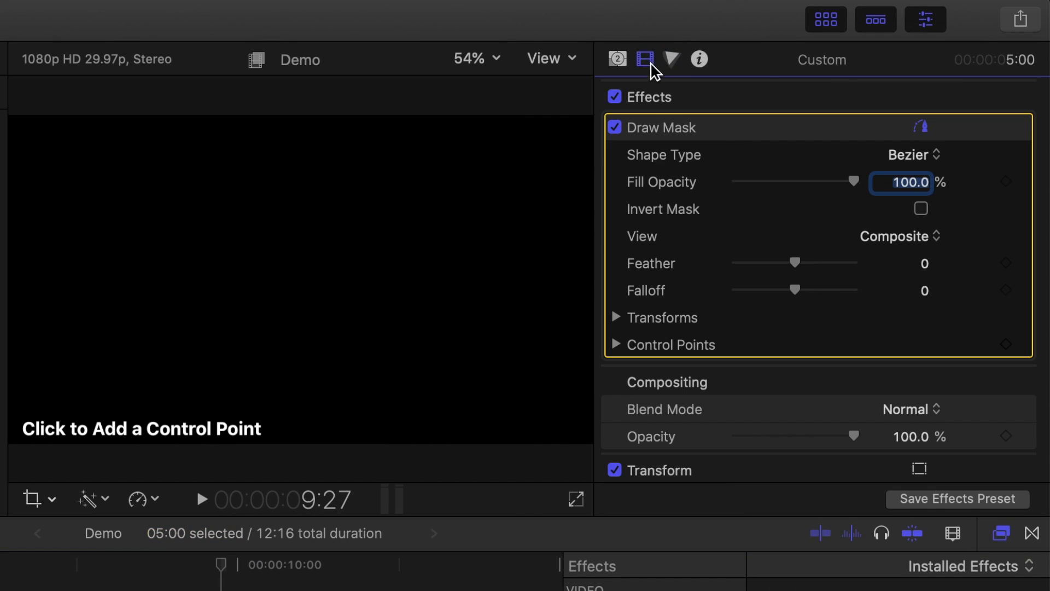
left_click(921, 209)
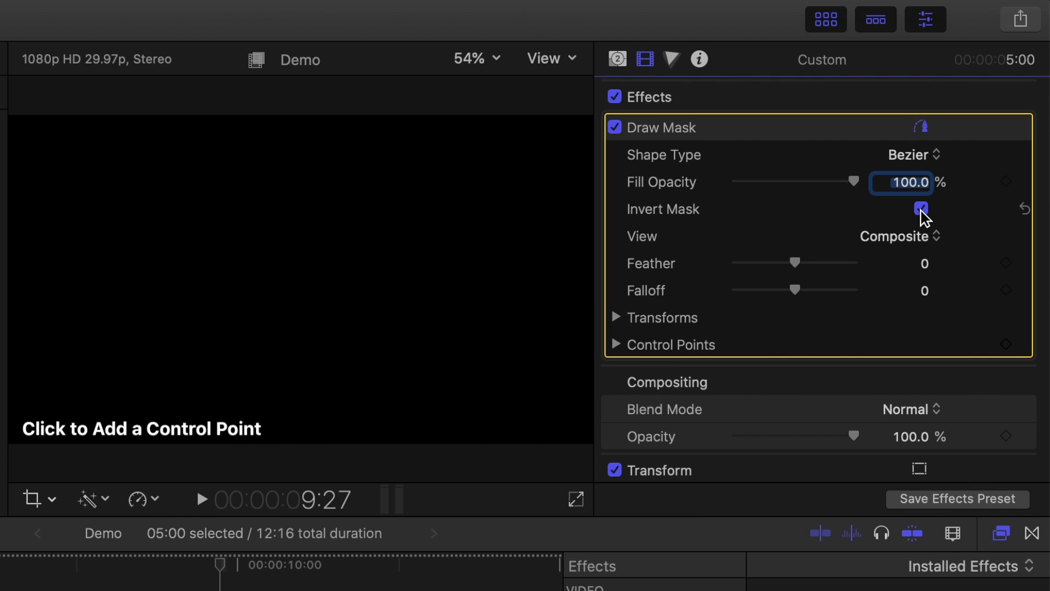
left_click(934, 157)
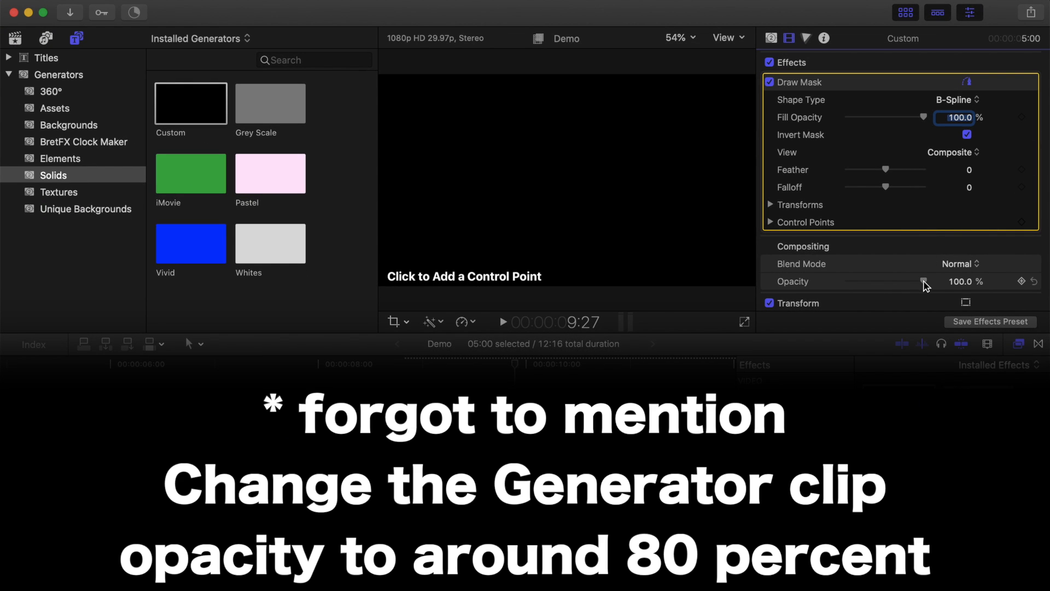
left_click_drag(872, 392, 857, 401)
left_click_drag(910, 284, 909, 284)
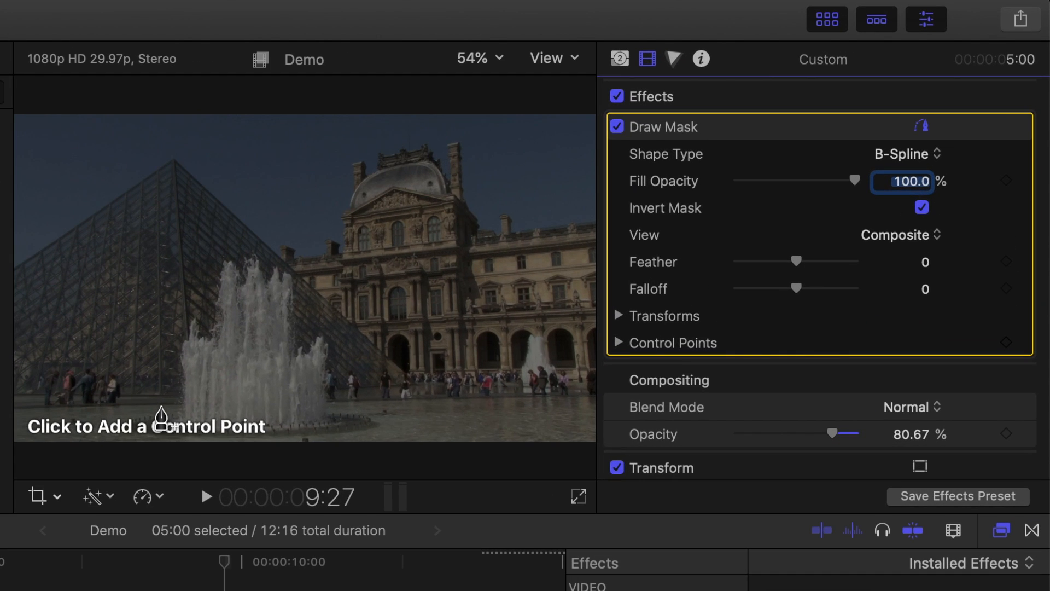
Draw a closed mask outline around the large fountain and pull its lower-left control point down to the fountain's base
left_click(165, 408)
left_click(168, 358)
left_click(173, 322)
left_click(187, 304)
left_click(204, 306)
left_click(206, 284)
left_click(212, 255)
left_click(232, 247)
left_click(262, 245)
left_click(283, 254)
left_click(306, 268)
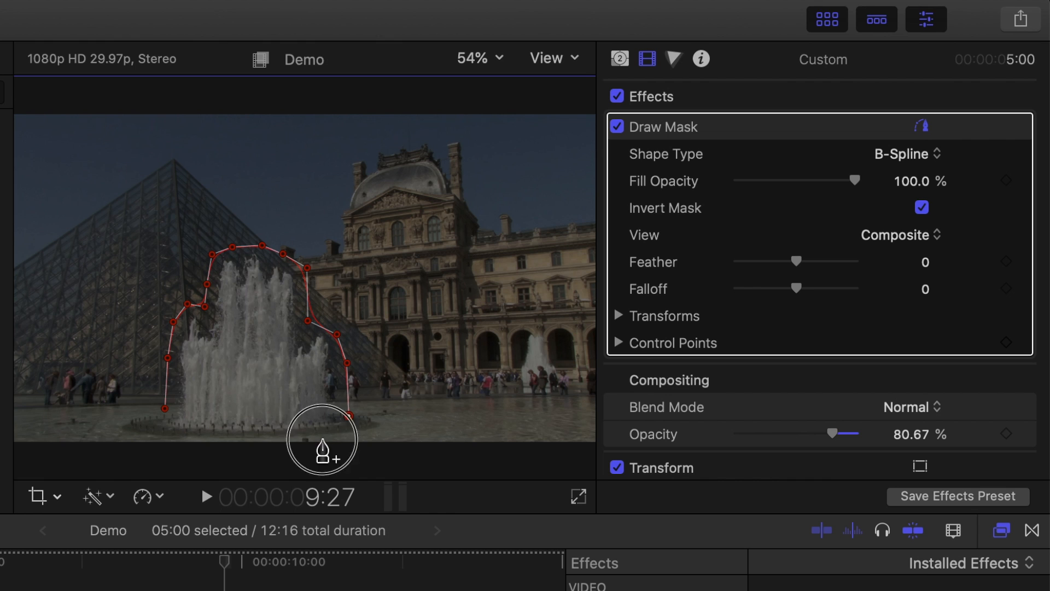
left_click(322, 439)
left_click(184, 438)
left_click(165, 409)
left_click_drag(165, 408, 163, 428)
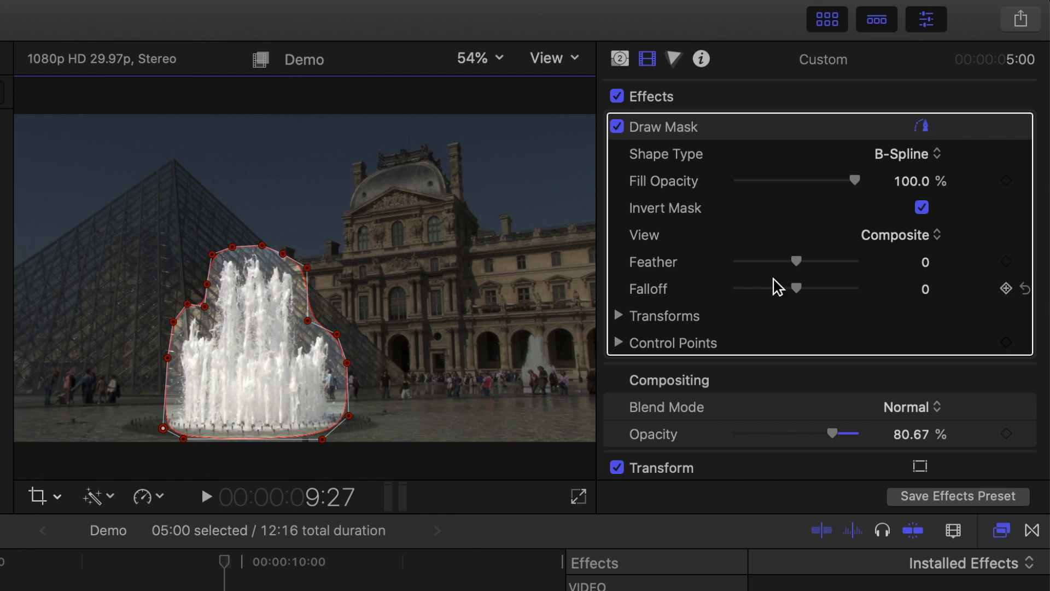
Set the draw mask's feather to 56 and add the default transition to both ends of the generator clip
left_click_drag(796, 262, 833, 265)
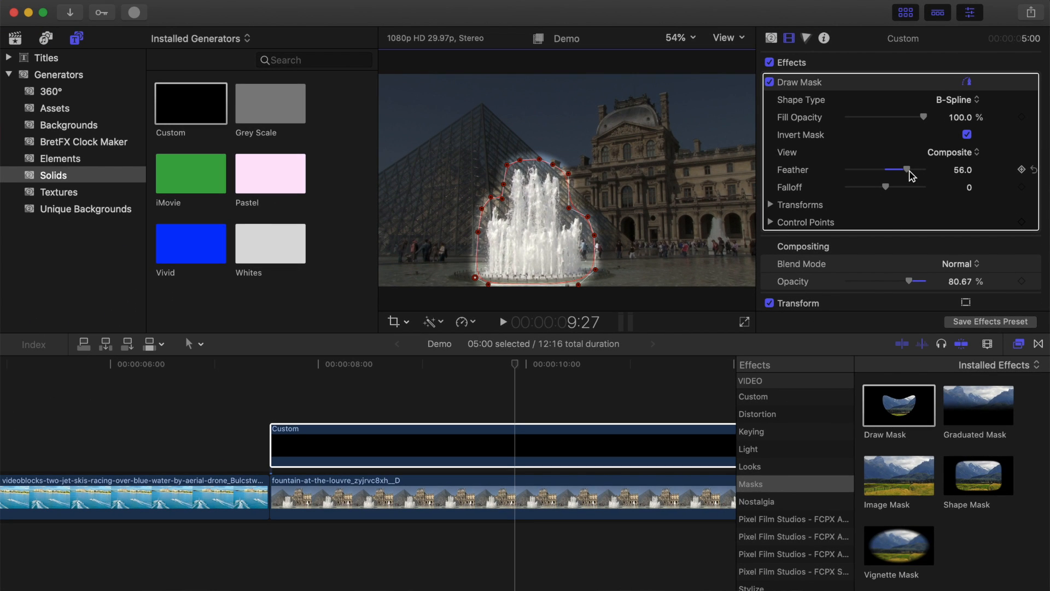
left_click(522, 443)
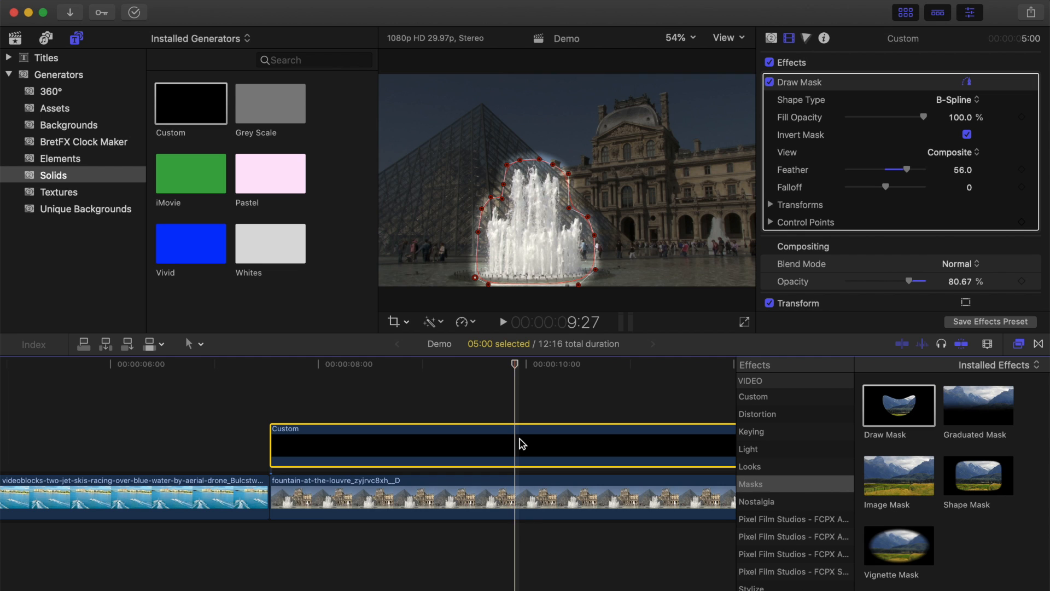
key("super+t")
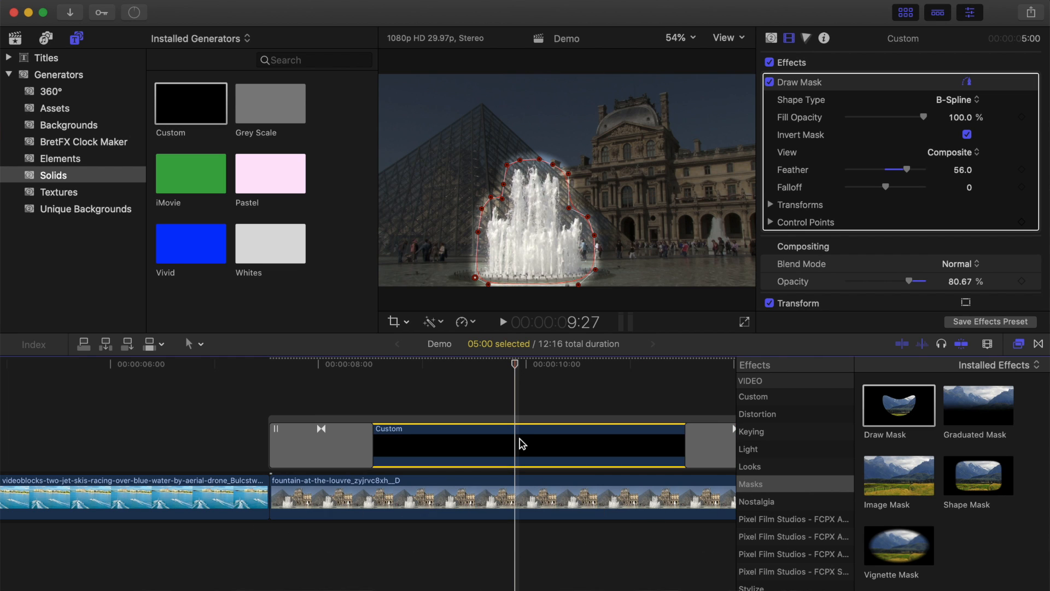
Change the generator's color to the Lead pencil color and return to the clip's video settings
left_click(771, 39)
left_click(958, 82)
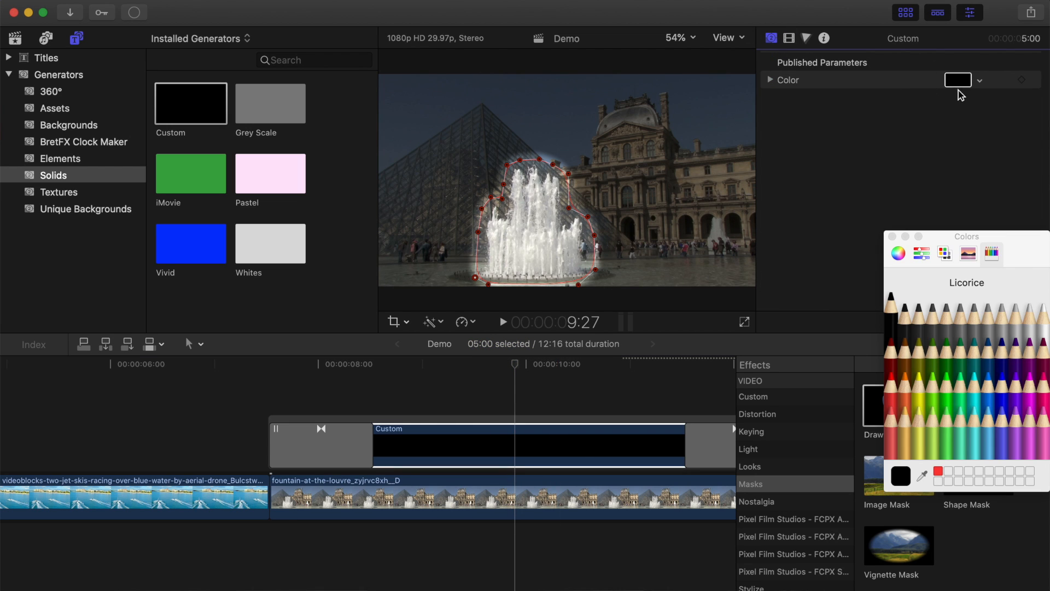
left_click(903, 308)
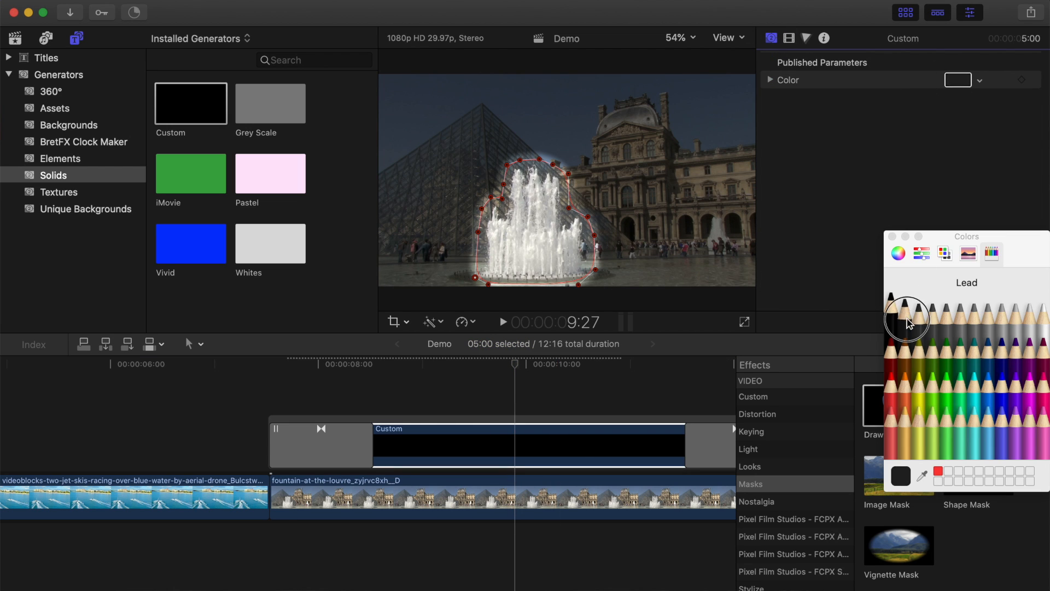
left_click(892, 236)
left_click(789, 37)
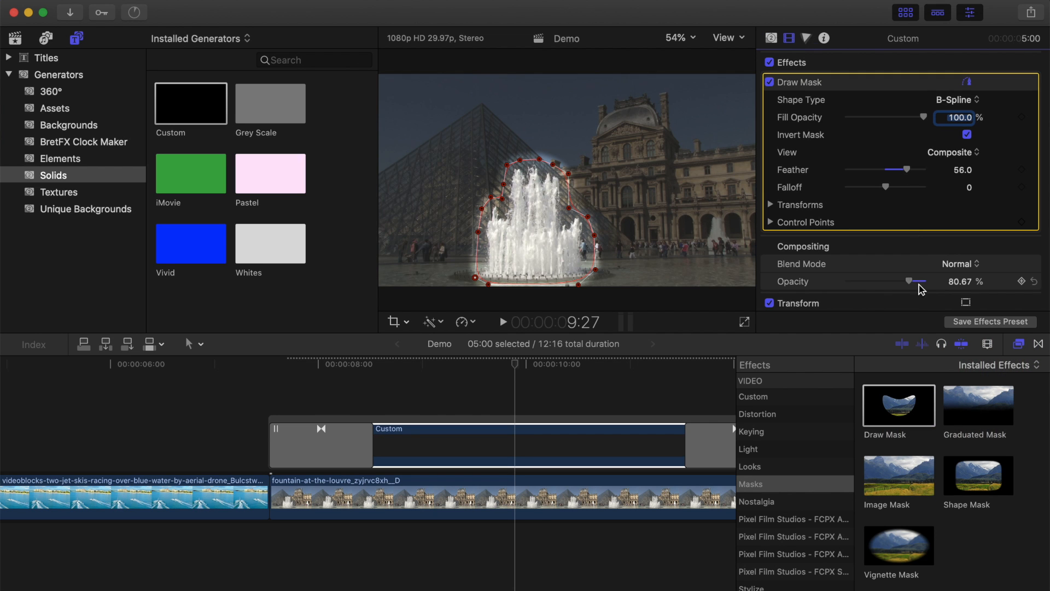